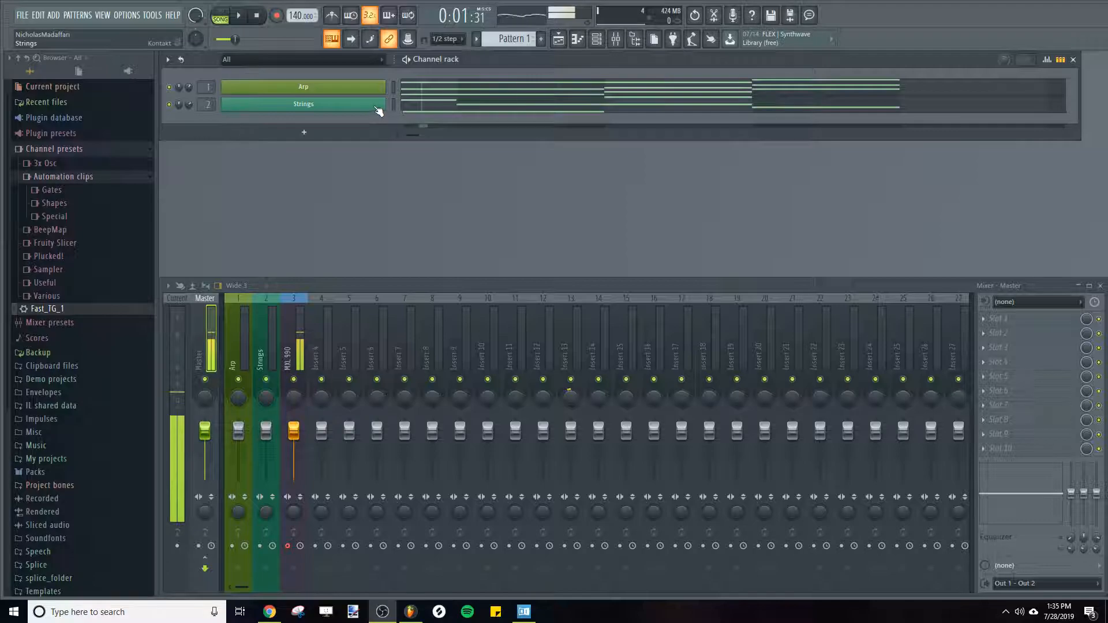
- Listen to the Arp and Strings together and to the Strings alone, and unmute the Arp channel
{"action": "left_click", "coordinate": [244, 22]}
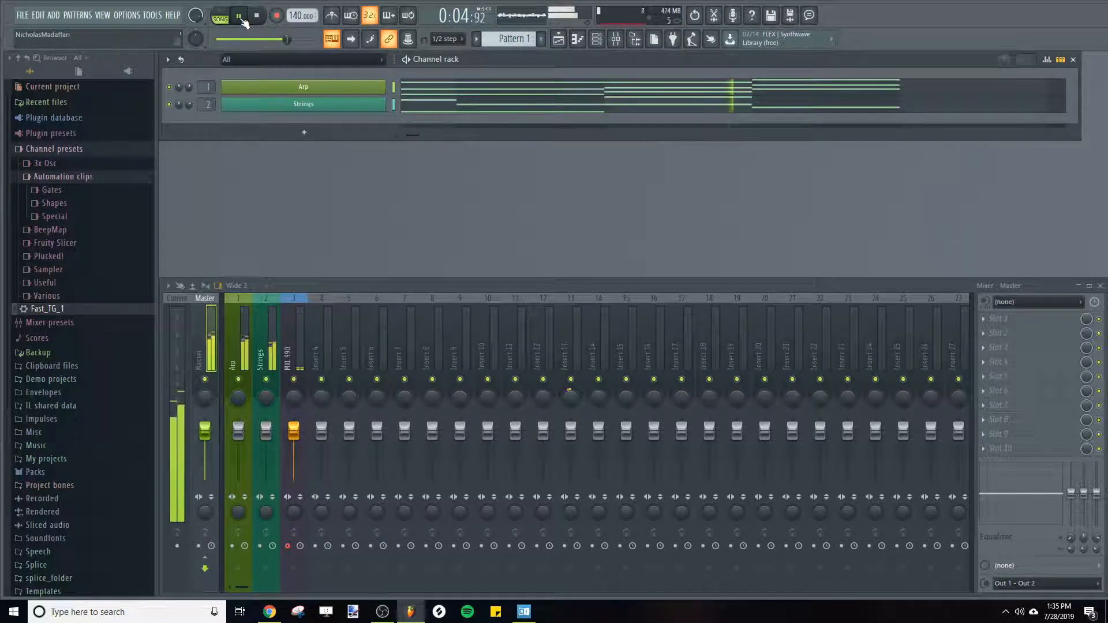
{"action": "left_click", "coordinate": [243, 20]}
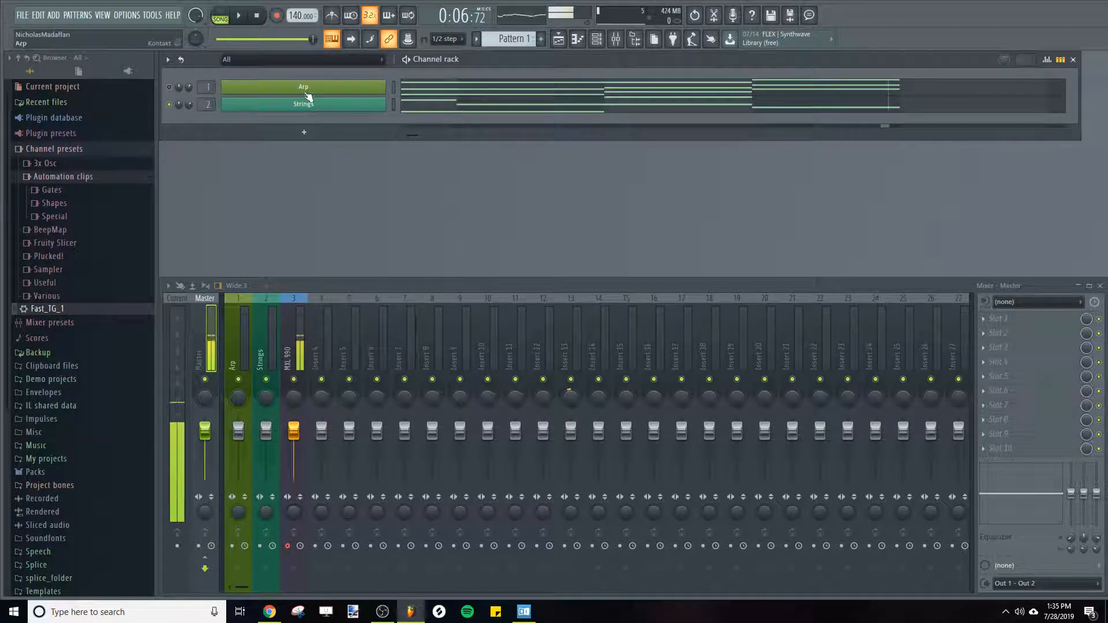
{"action": "left_click", "coordinate": [239, 17]}
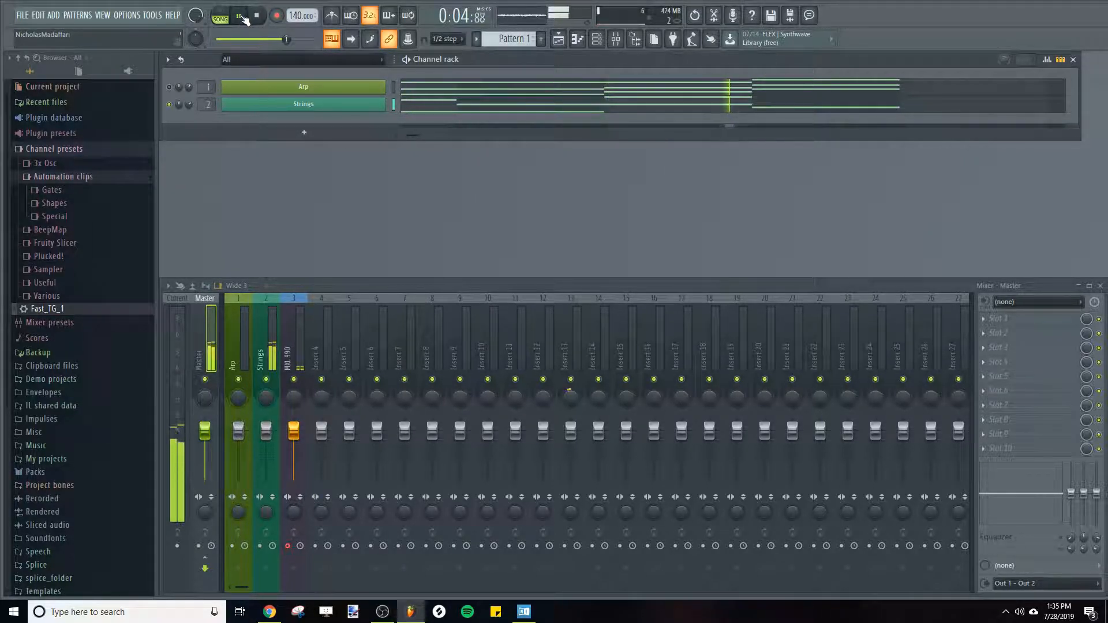
{"action": "key", "text": "space"}
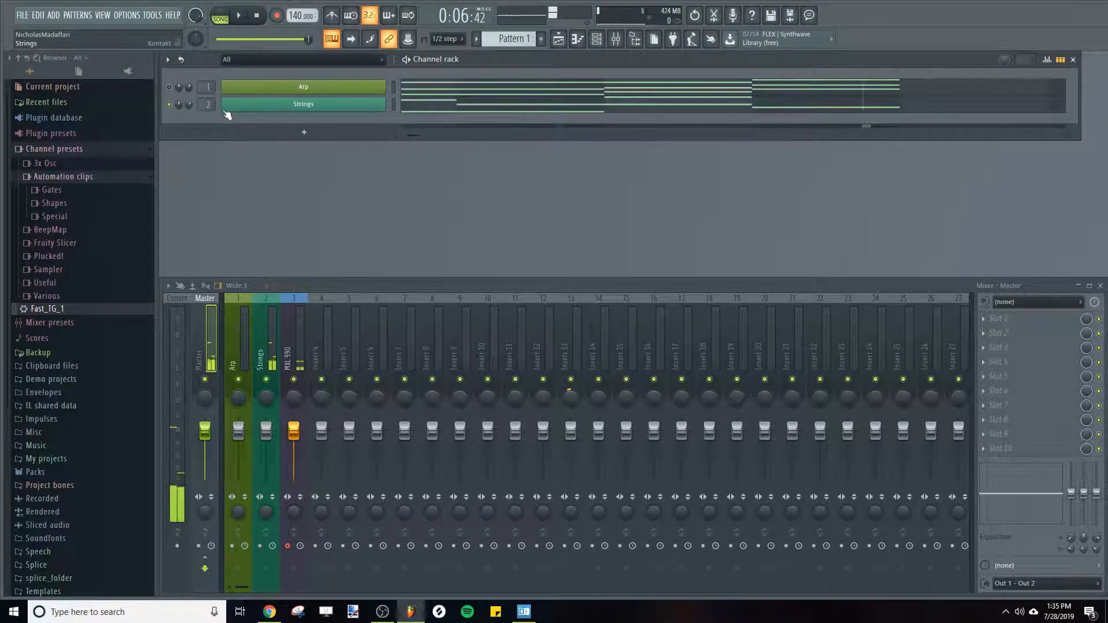
{"action": "left_click", "coordinate": [169, 86]}
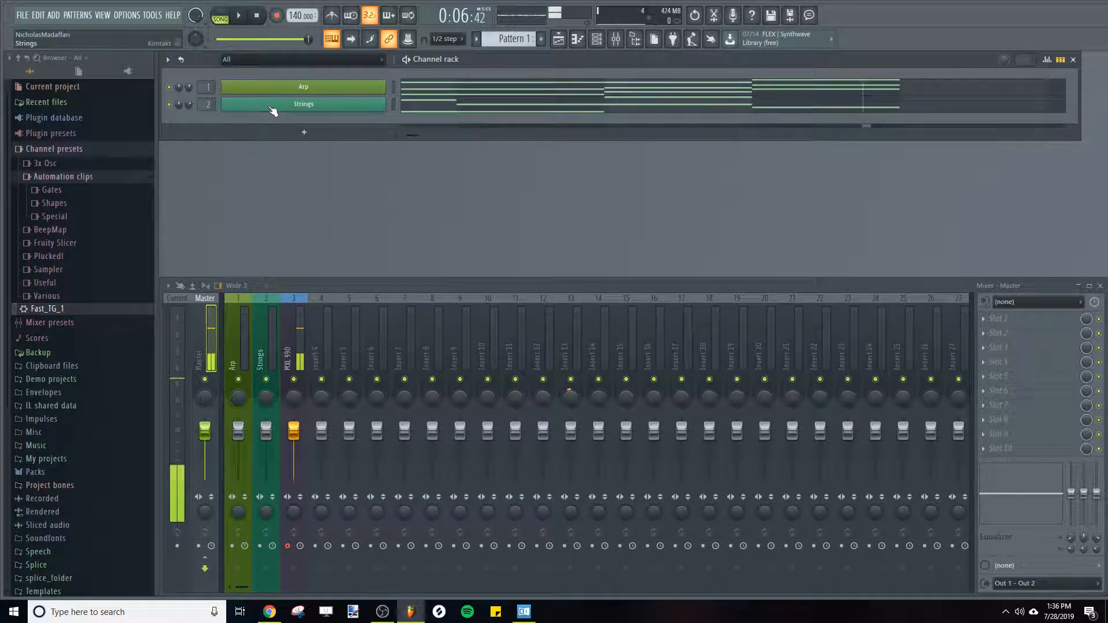
- Load Fruity Balance into the first effect slot of the Strings mixer track
{"action": "left_click", "coordinate": [269, 345]}
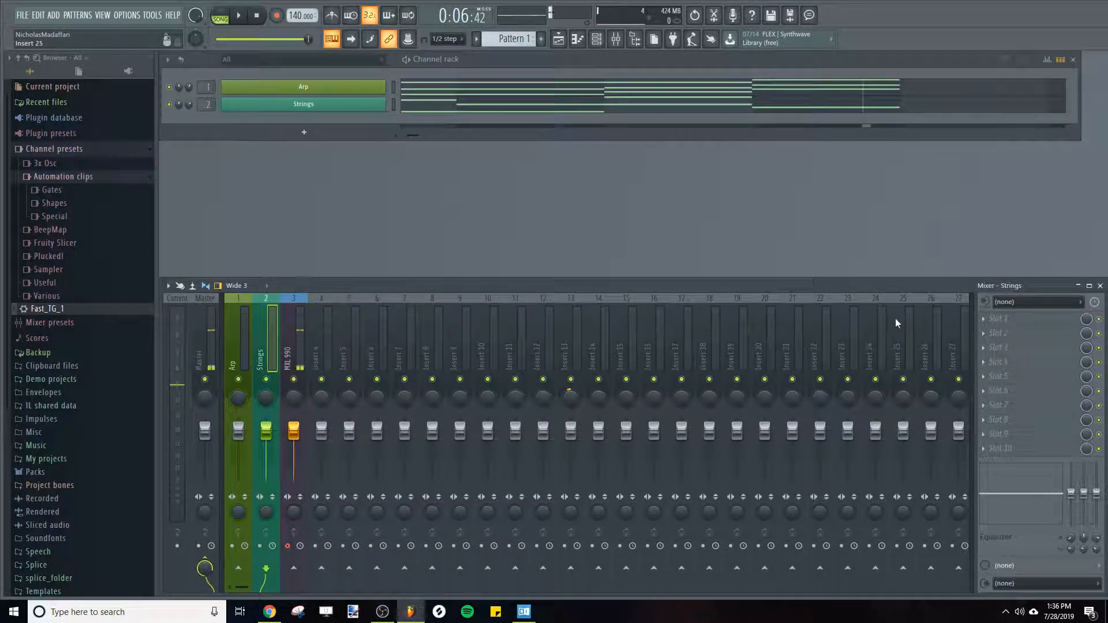
{"action": "left_click", "coordinate": [987, 320]}
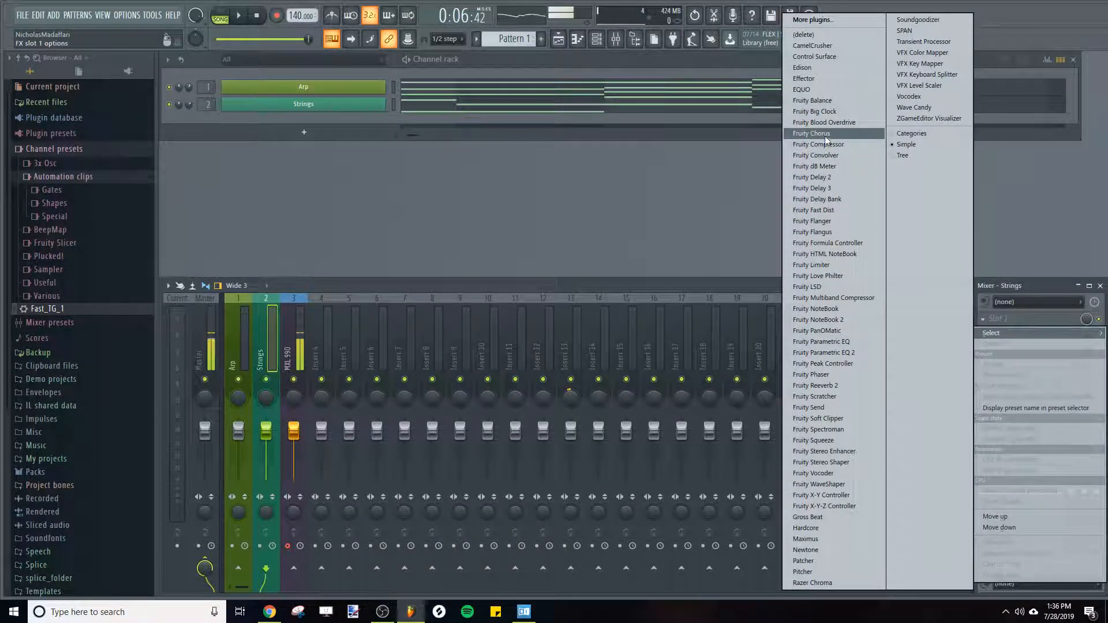
{"action": "left_click", "coordinate": [819, 102]}
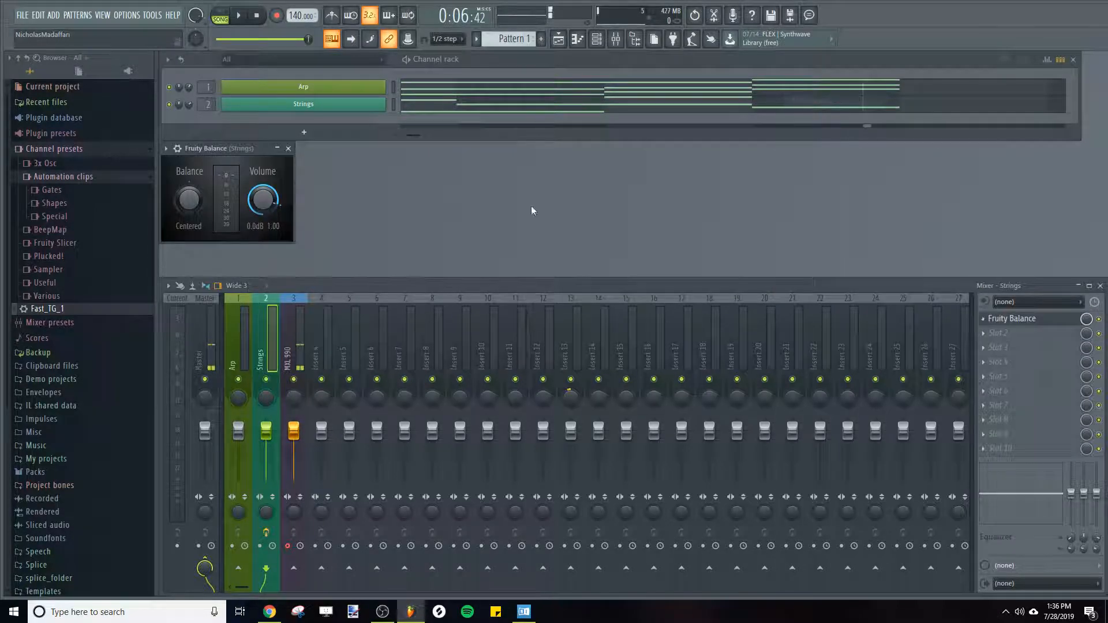
{"action": "mouse_move", "coordinate": [268, 154]}
{"action": "left_mouse_down"}
{"action": "mouse_move", "coordinate": [287, 168]}
{"action": "mouse_move", "coordinate": [247, 153]}
{"action": "left_mouse_up"}
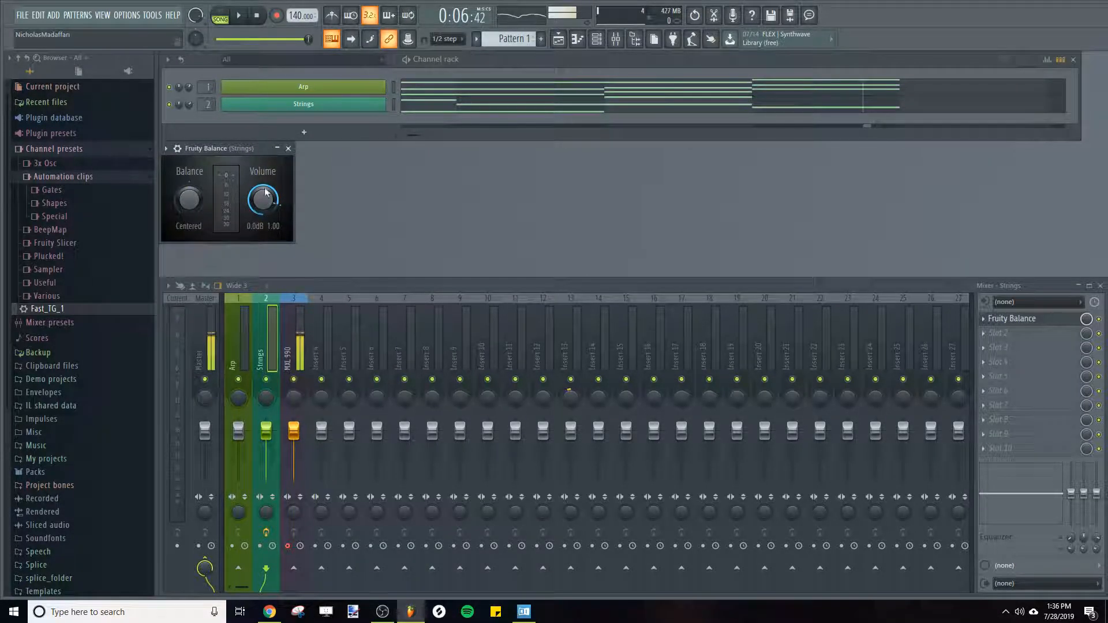
- Create an automation clip for the Fruity Balance volume, close the plugin, and show the full clip under Pattern 1 in the playlist
{"action": "right_click", "coordinate": [270, 200]}
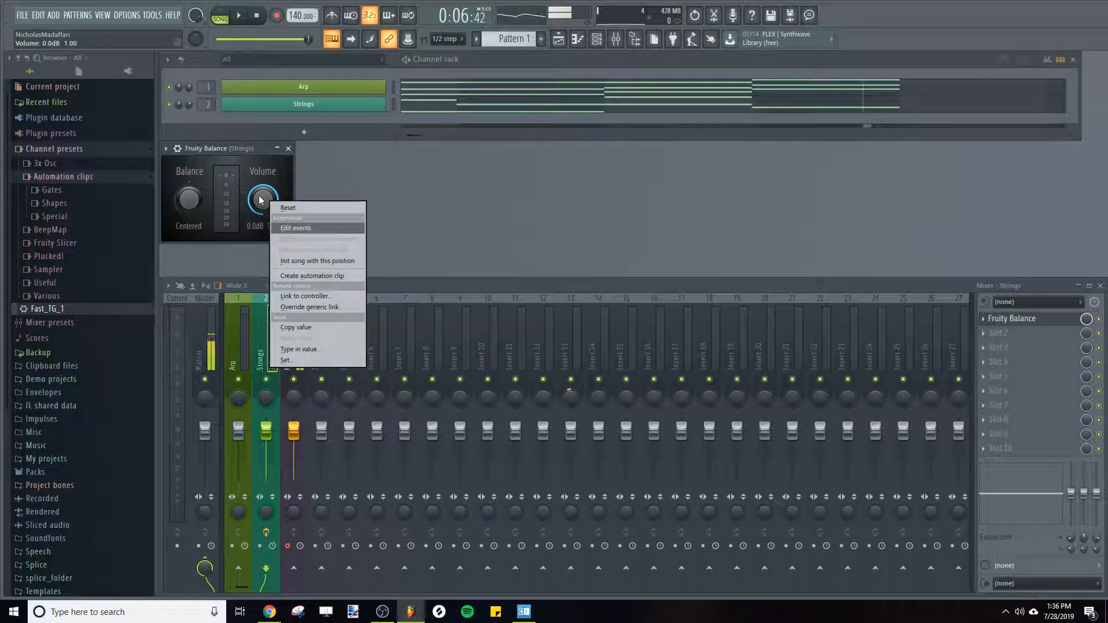
{"action": "left_click", "coordinate": [301, 273]}
{"action": "left_click", "coordinate": [288, 148]}
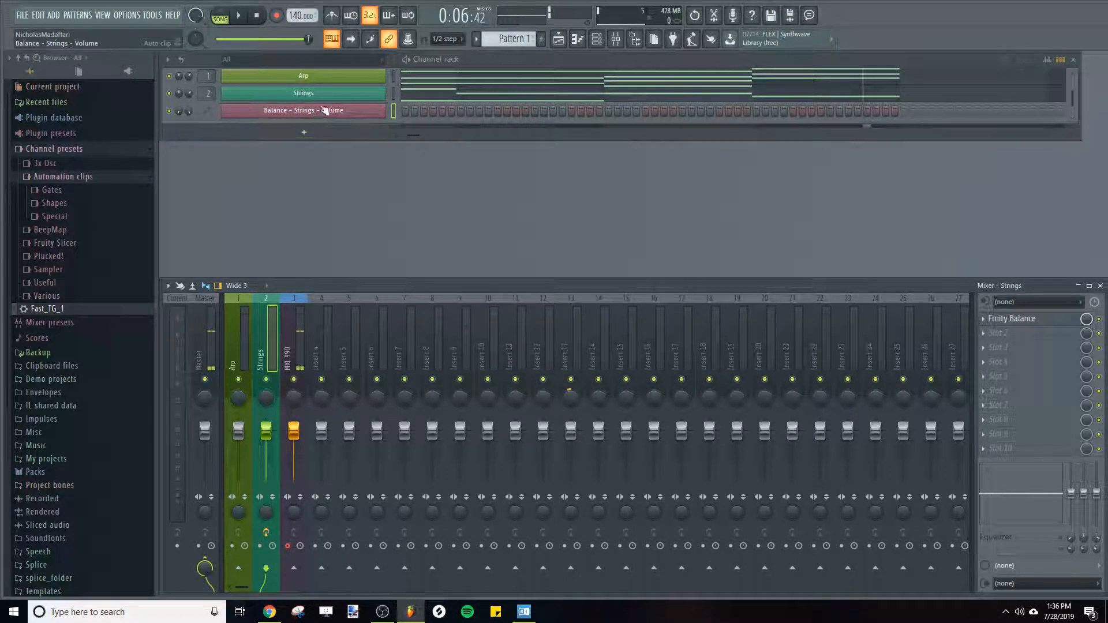
{"action": "key", "text": "F5"}
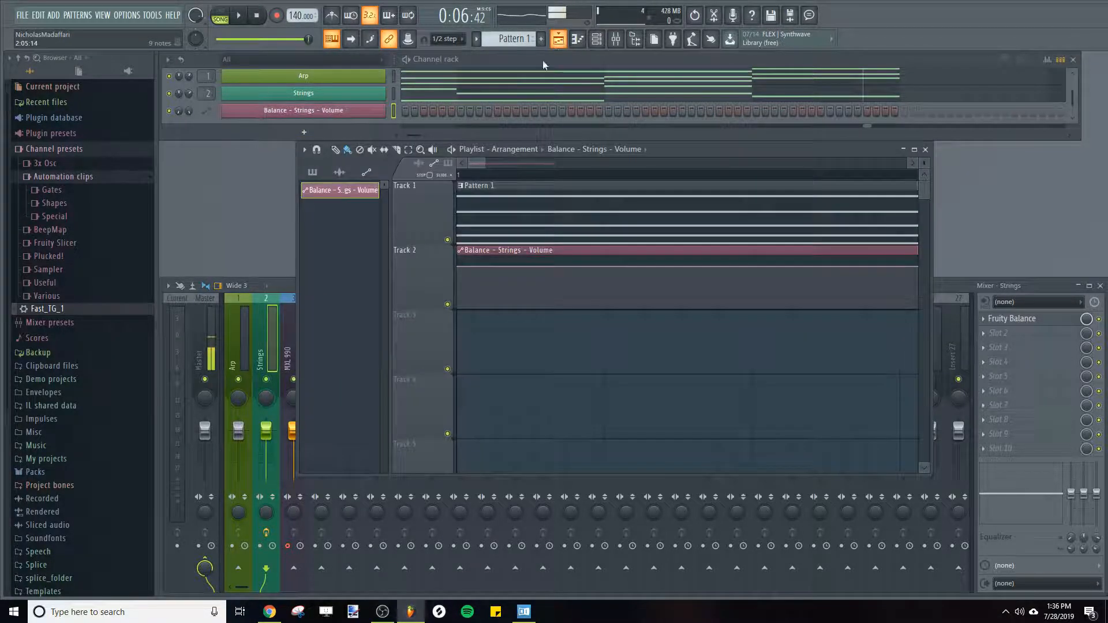
{"action": "scroll", "coordinate": [519, 174], "scroll_direction": "down", "scroll_amount": 5}
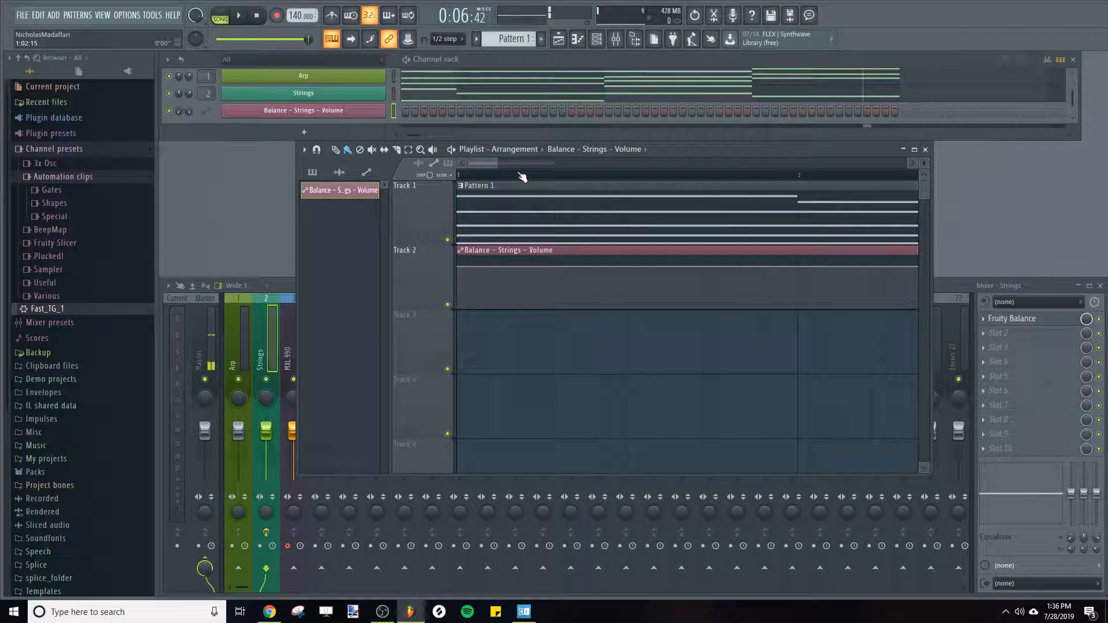
{"action": "scroll", "coordinate": [522, 175], "scroll_direction": "down", "scroll_amount": 3}
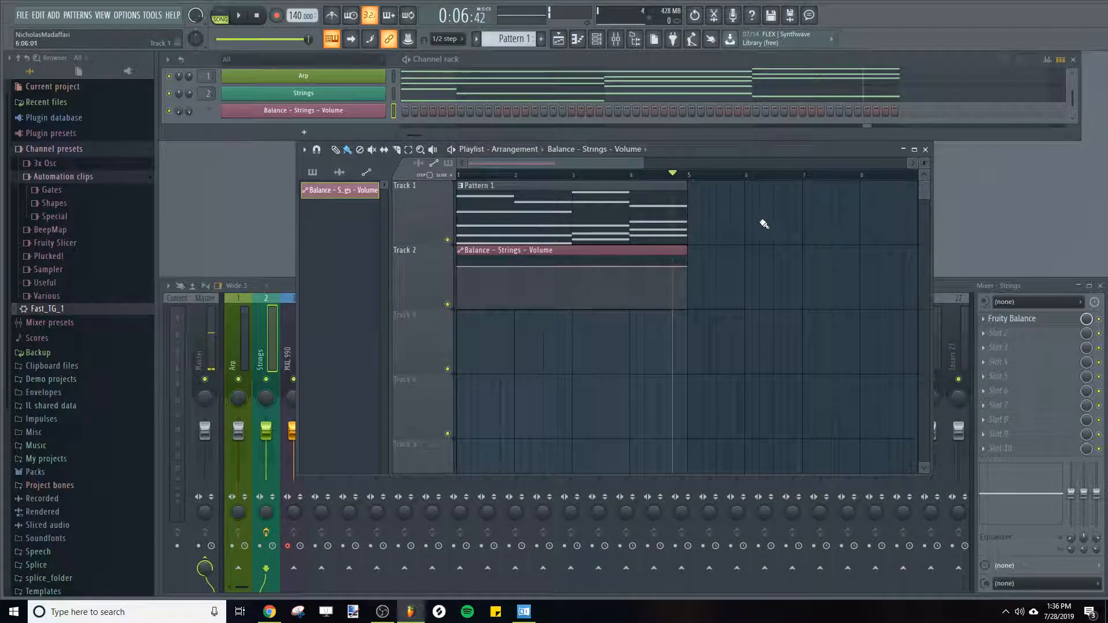
{"action": "scroll", "coordinate": [497, 162], "scroll_direction": "up", "scroll_amount": 3}
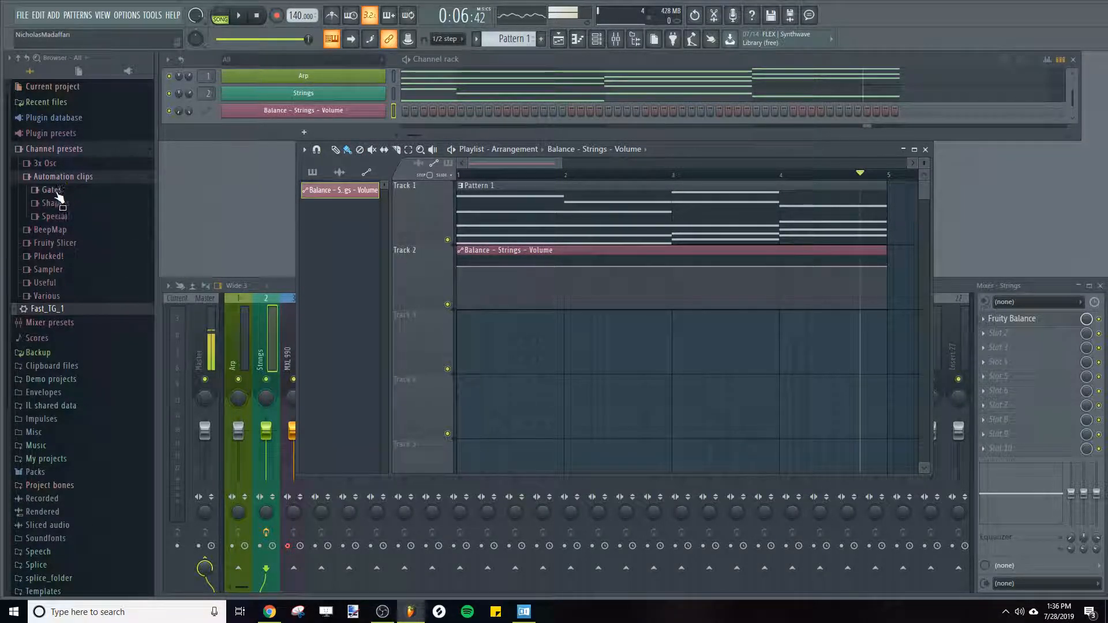
- Apply the BasicGate1 preset from the Gates automation clip presets to the Balance – Strings – Volume automation channel
{"action": "left_click", "coordinate": [85, 178]}
{"action": "left_click", "coordinate": [116, 151]}
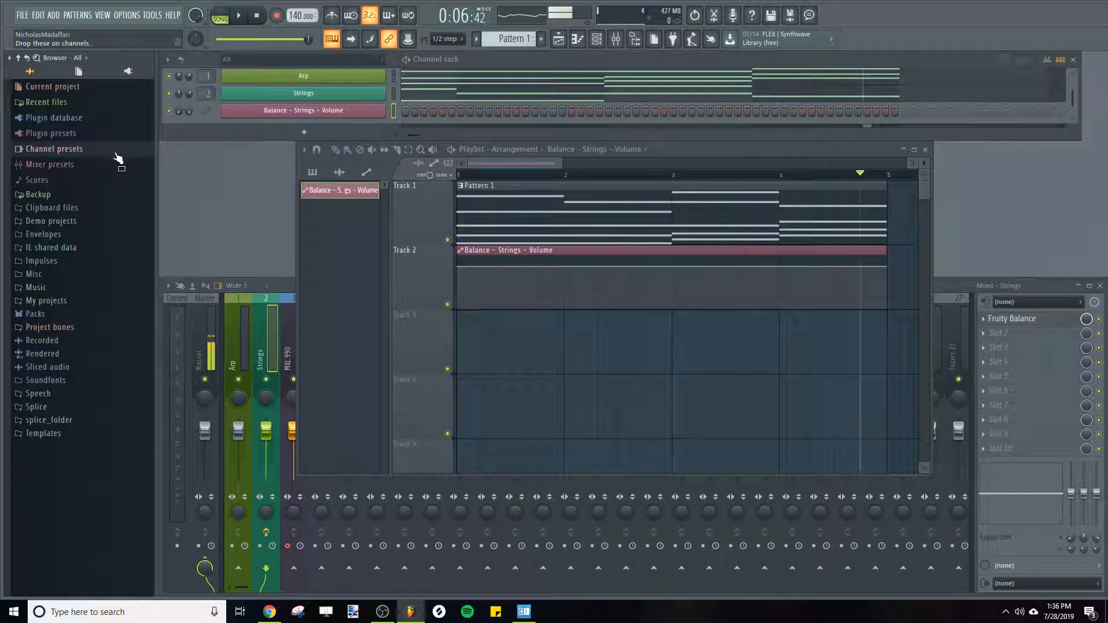
{"action": "left_click", "coordinate": [52, 150]}
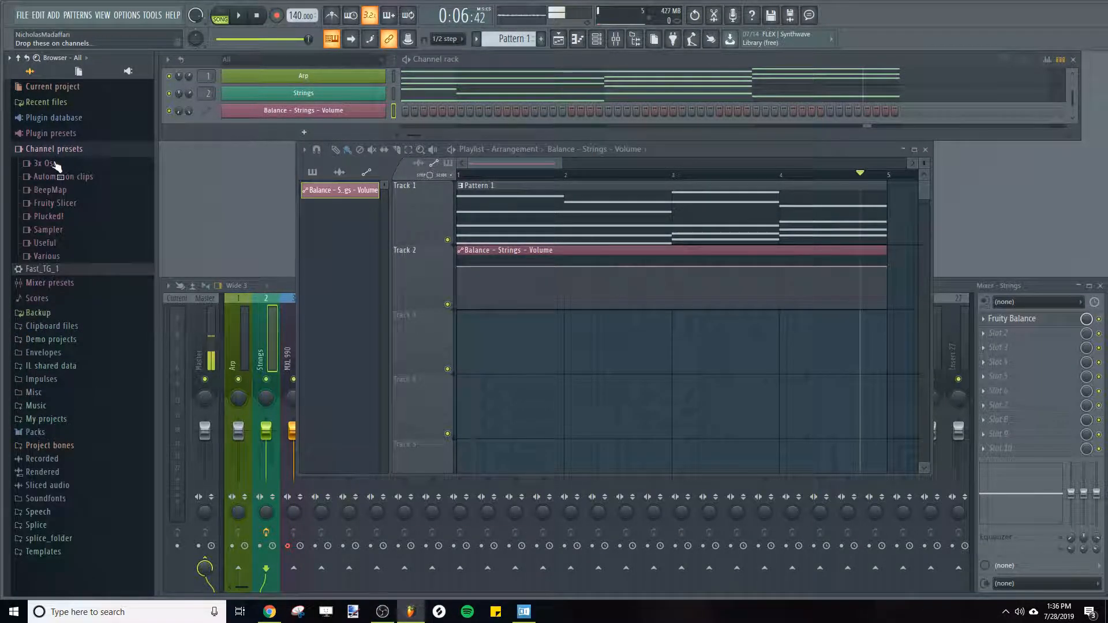
{"action": "left_click", "coordinate": [57, 176]}
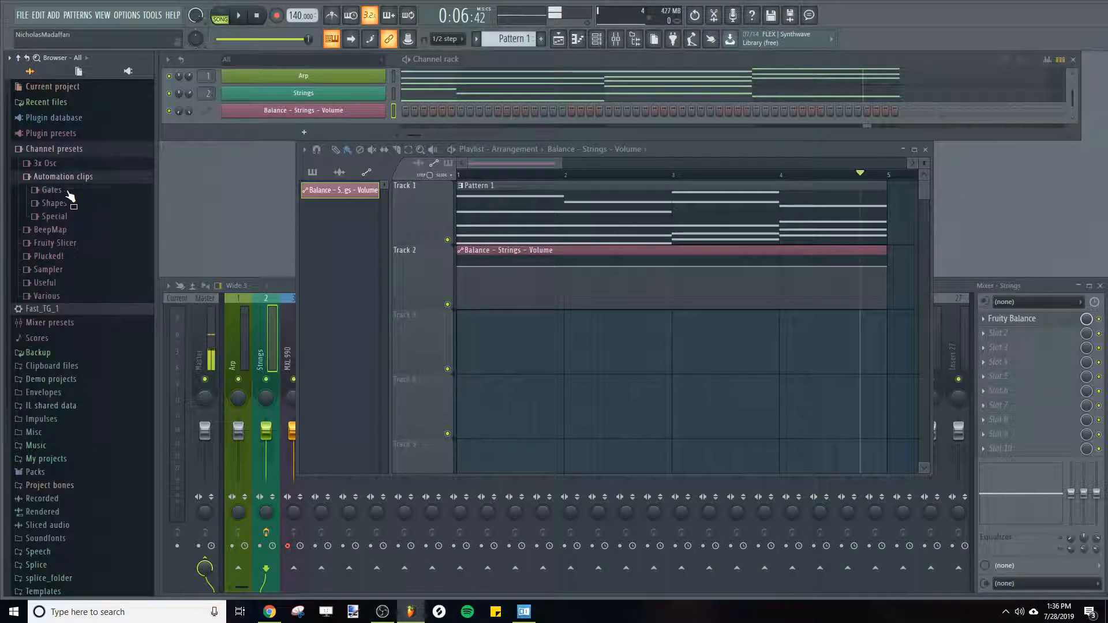
{"action": "left_click", "coordinate": [44, 193]}
{"action": "left_click_drag", "start_coordinate": [67, 210], "coordinate": [71, 300]}
{"action": "left_click_drag", "start_coordinate": [50, 207], "coordinate": [240, 115]}
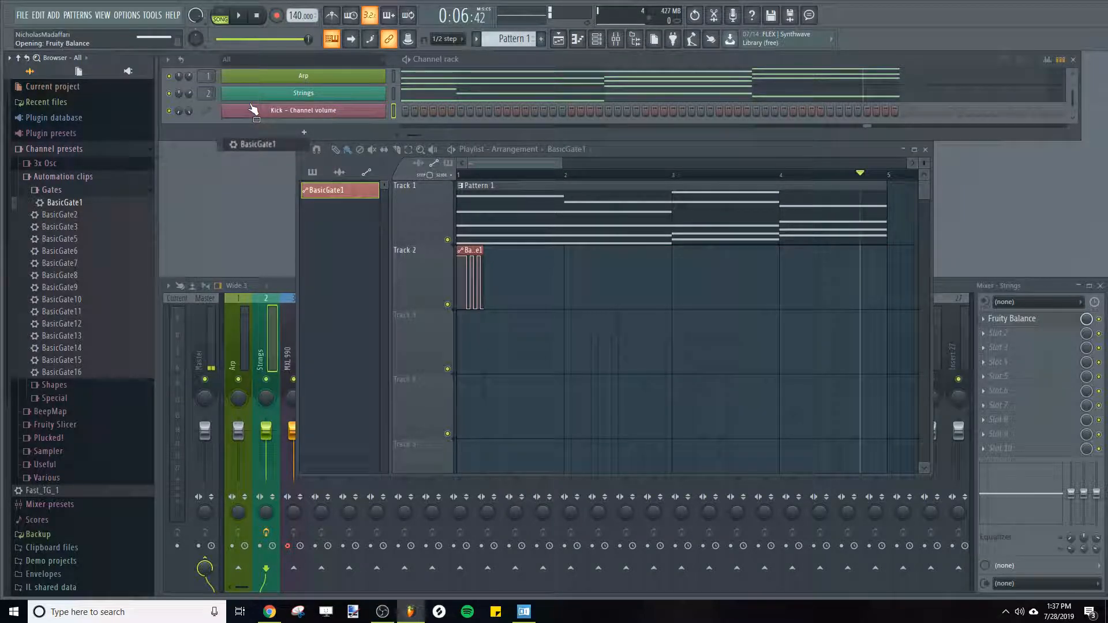
- Repeat the BasicGate1 clip along Track 2 until it spans the whole length of Pattern 1, up to bar 5
{"action": "scroll", "coordinate": [473, 174], "scroll_direction": "up", "scroll_amount": 2}
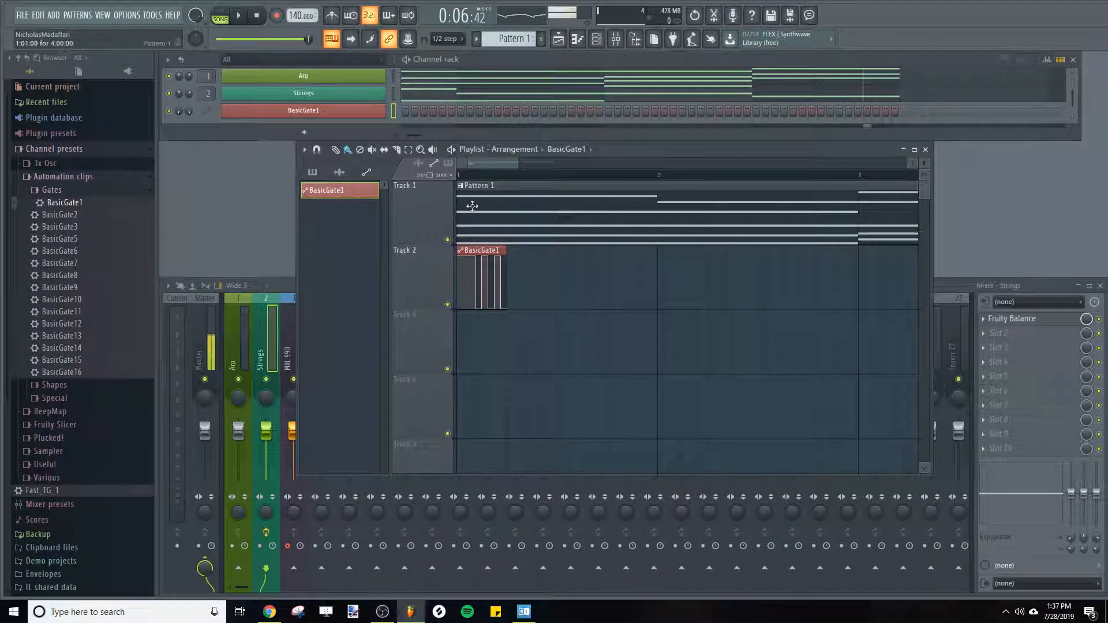
{"action": "mouse_move", "coordinate": [483, 250]}
{"action": "left_mouse_down"}
{"action": "mouse_move", "coordinate": [662, 273]}
{"action": "mouse_move", "coordinate": [831, 275]}
{"action": "left_mouse_up"}
{"action": "scroll", "coordinate": [493, 178], "scroll_direction": "down", "scroll_amount": 4}
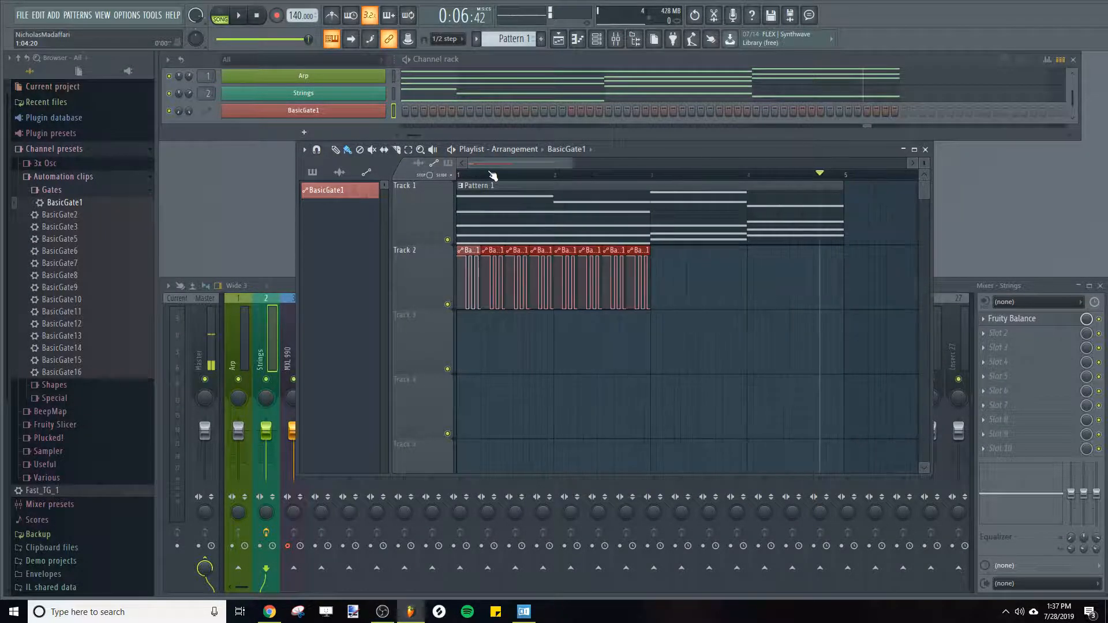
{"action": "scroll", "coordinate": [656, 180], "scroll_direction": "up", "scroll_amount": 4}
{"action": "left_click_drag", "start_coordinate": [660, 257], "coordinate": [905, 246]}
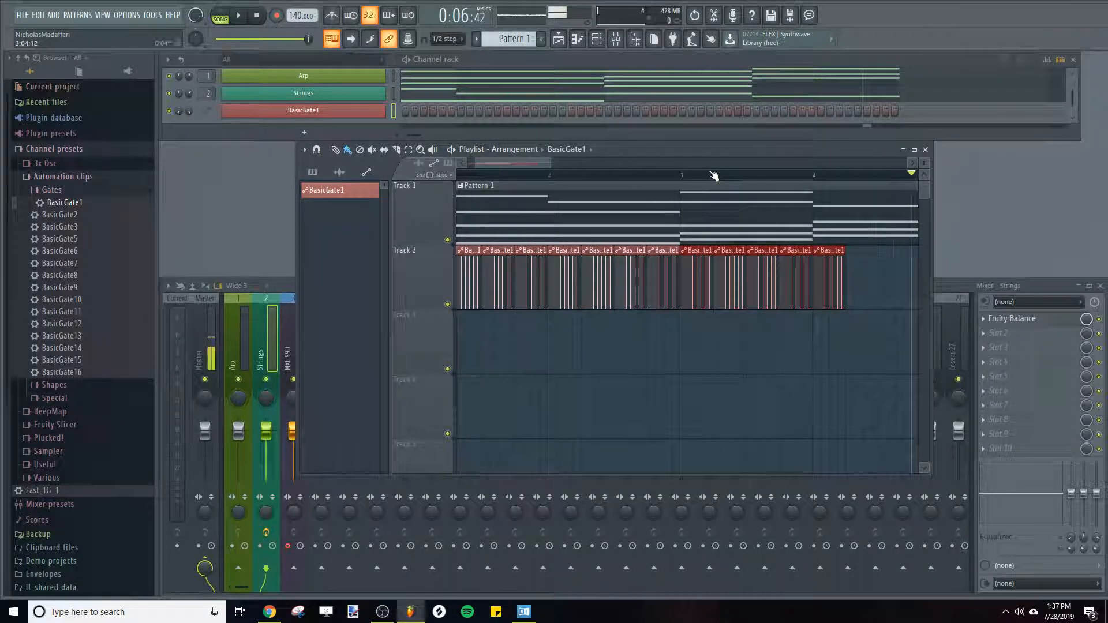
{"action": "scroll", "coordinate": [744, 172], "scroll_direction": "down", "scroll_amount": 2}
{"action": "left_click_drag", "start_coordinate": [698, 268], "coordinate": [793, 253]}
{"action": "scroll", "coordinate": [632, 175], "scroll_direction": "down", "scroll_amount": 2}
{"action": "scroll", "coordinate": [631, 174], "scroll_direction": "down", "scroll_amount": 2}
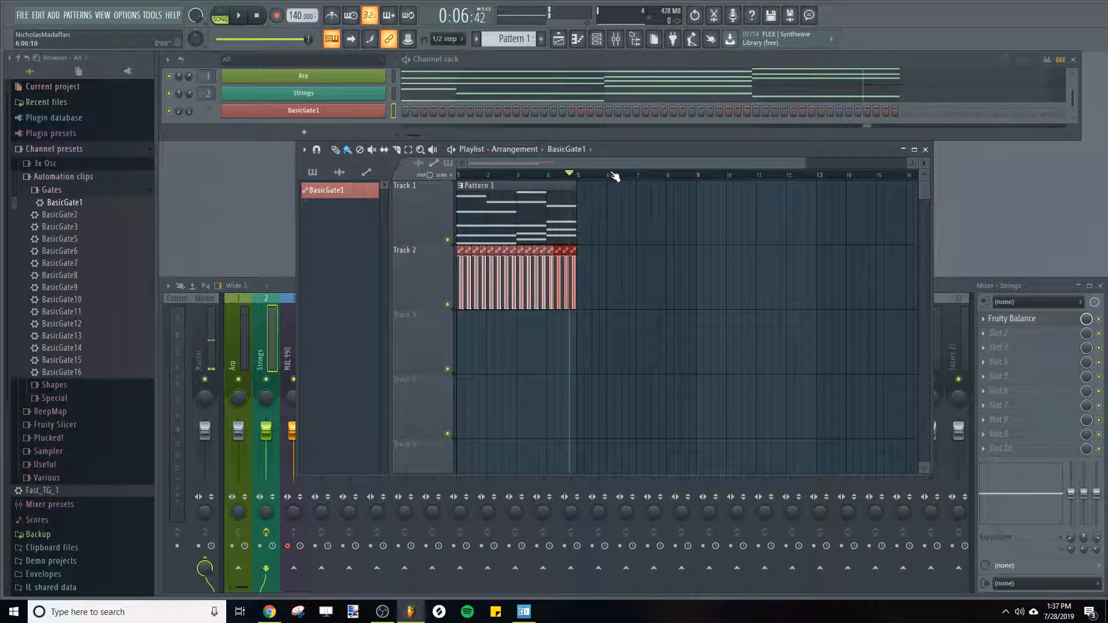
- Play back the arrangement to hear the gated Strings, and stop it
{"action": "key", "text": "space"}
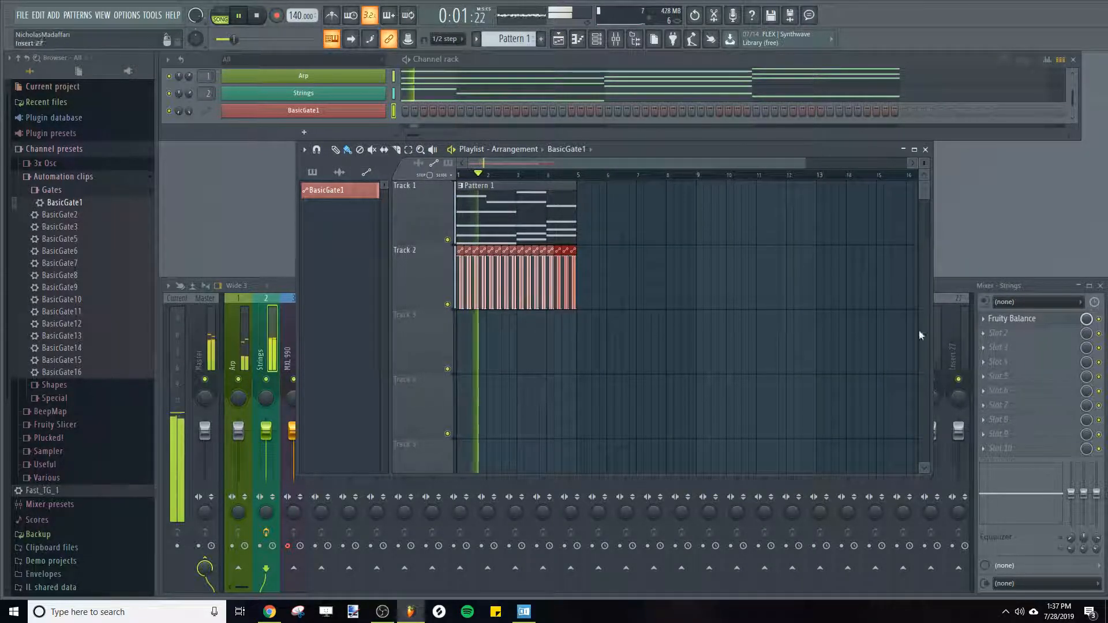
{"action": "scroll", "coordinate": [500, 168], "scroll_direction": "up", "scroll_amount": 2}
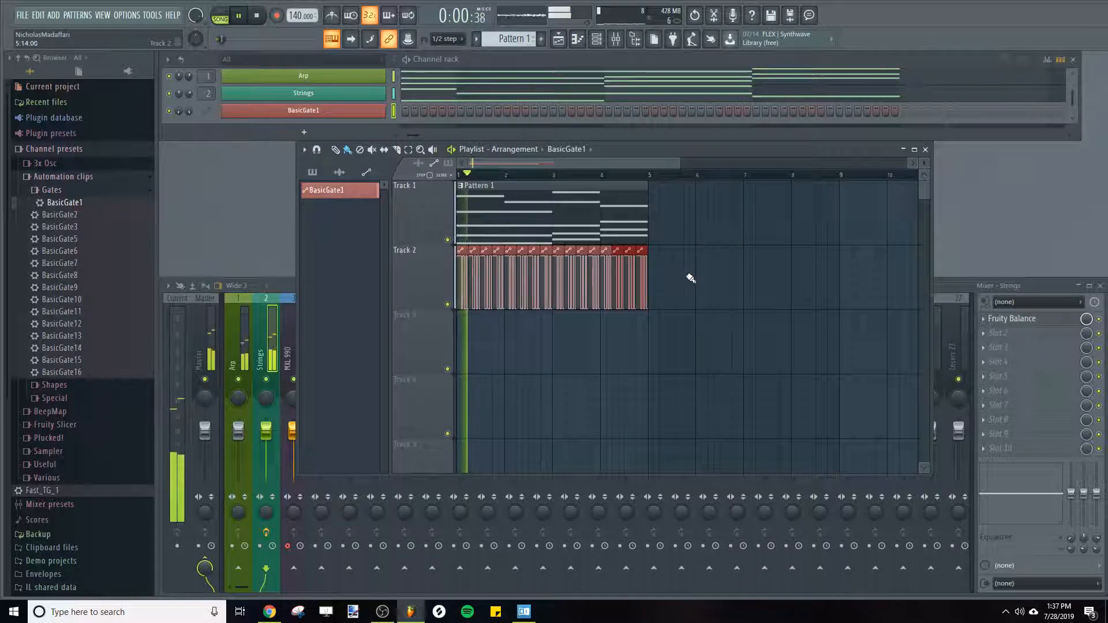
{"action": "key", "text": "space"}
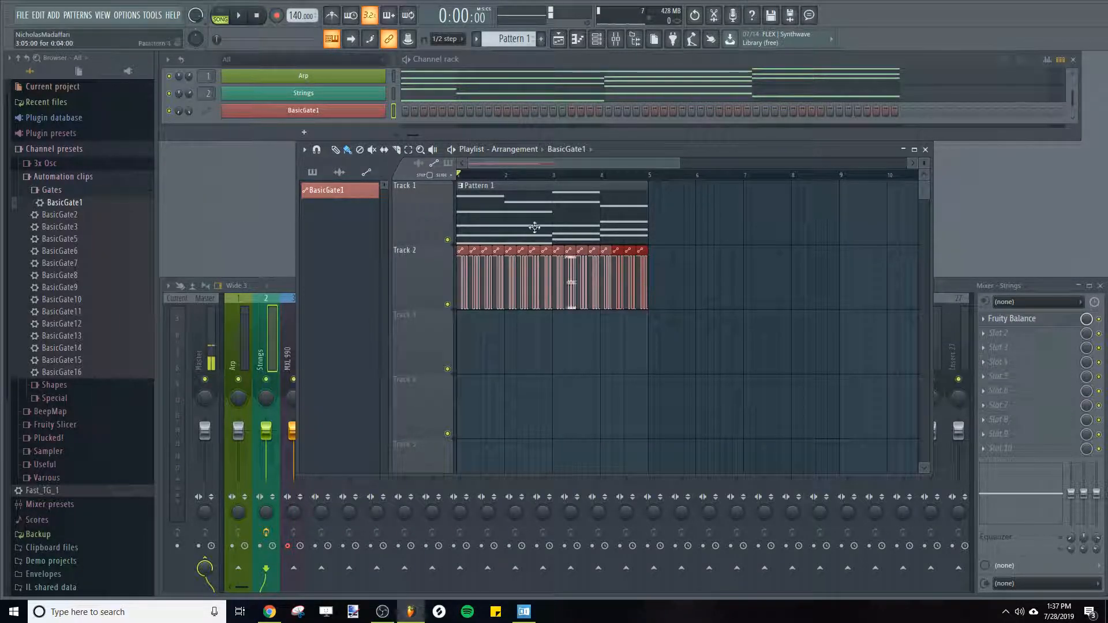
- Try lowering the Strings track's Fruity Balance mix level to about 46% and all the way down while the arrangement plays
{"action": "scroll", "coordinate": [487, 167], "scroll_direction": "up", "scroll_amount": 3}
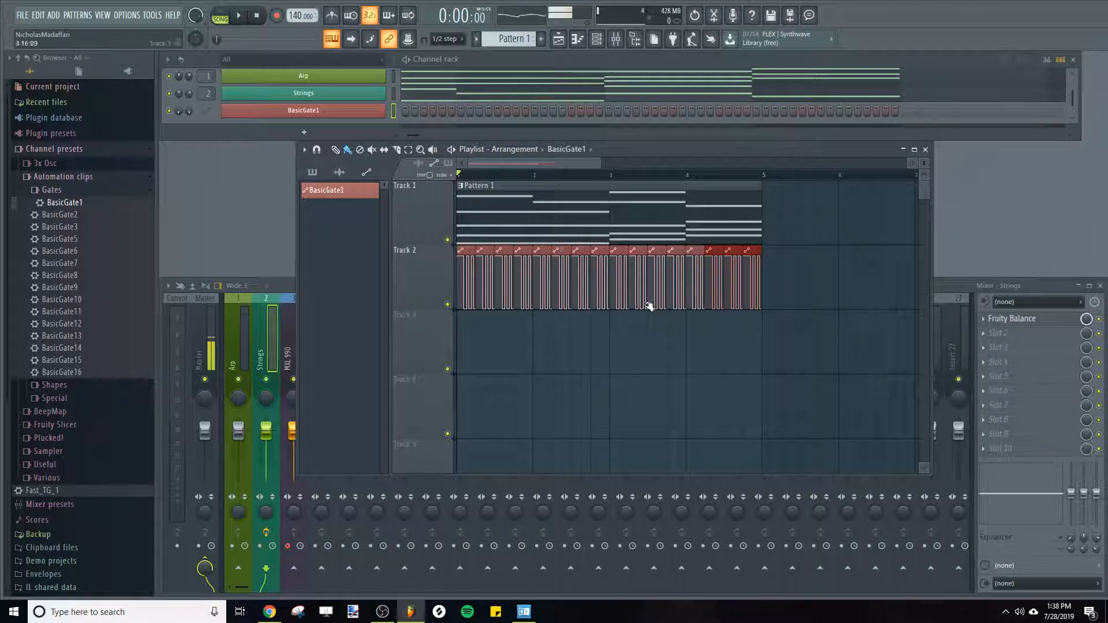
{"action": "left_click", "coordinate": [1088, 321]}
{"action": "key", "text": "space"}
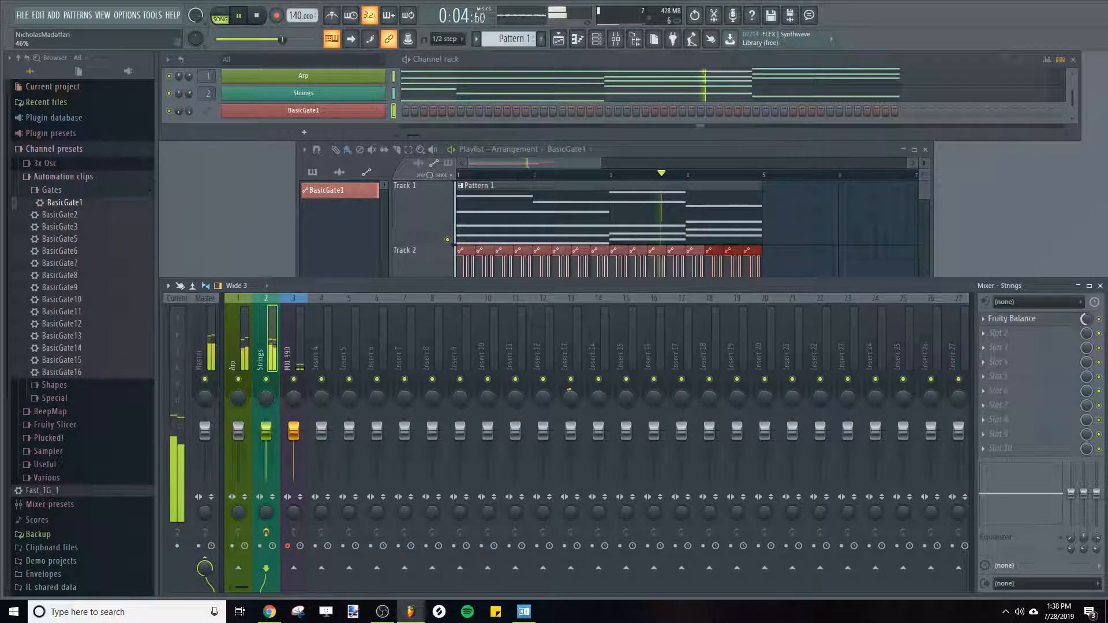
{"action": "left_click_drag", "start_coordinate": [1087, 321], "coordinate": [1088, 369]}
{"action": "key", "text": "space"}
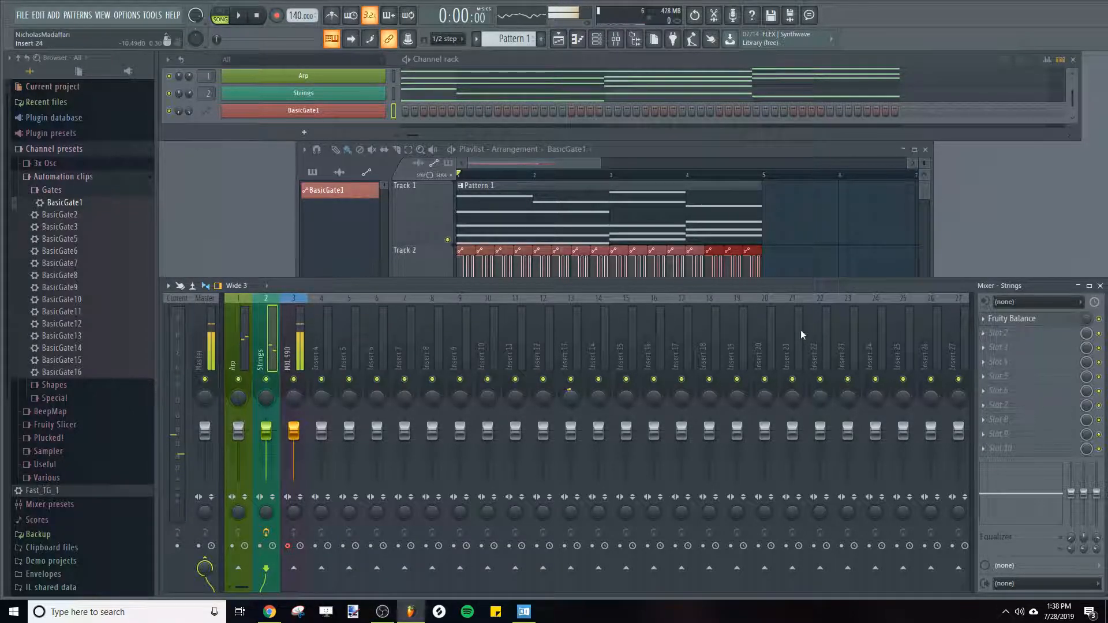
- Set the Strings track's Fruity Balance mix level to about 66% while listening to the arrangement, and stop playback
{"action": "left_click_drag", "start_coordinate": [604, 146], "coordinate": [587, 144]}
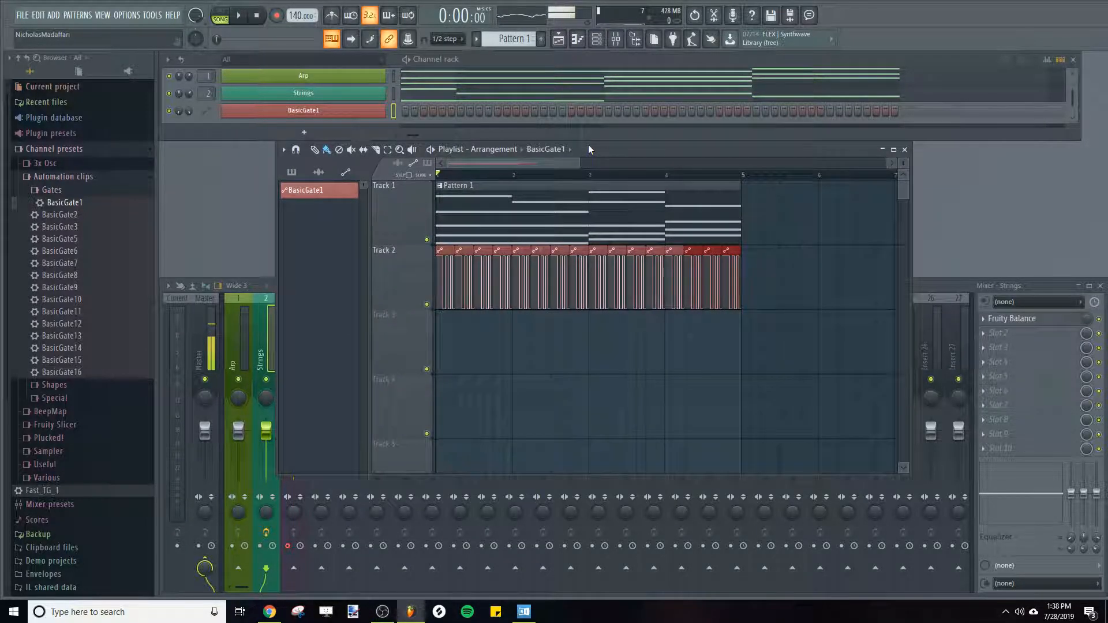
{"action": "left_click", "coordinate": [1088, 323]}
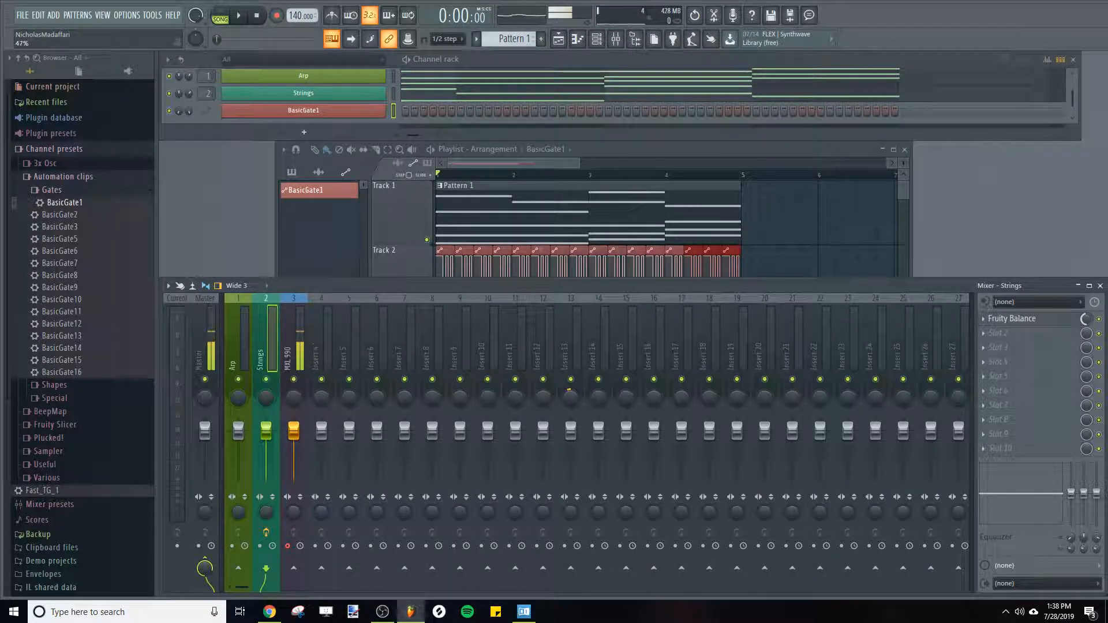
{"action": "key", "text": "space"}
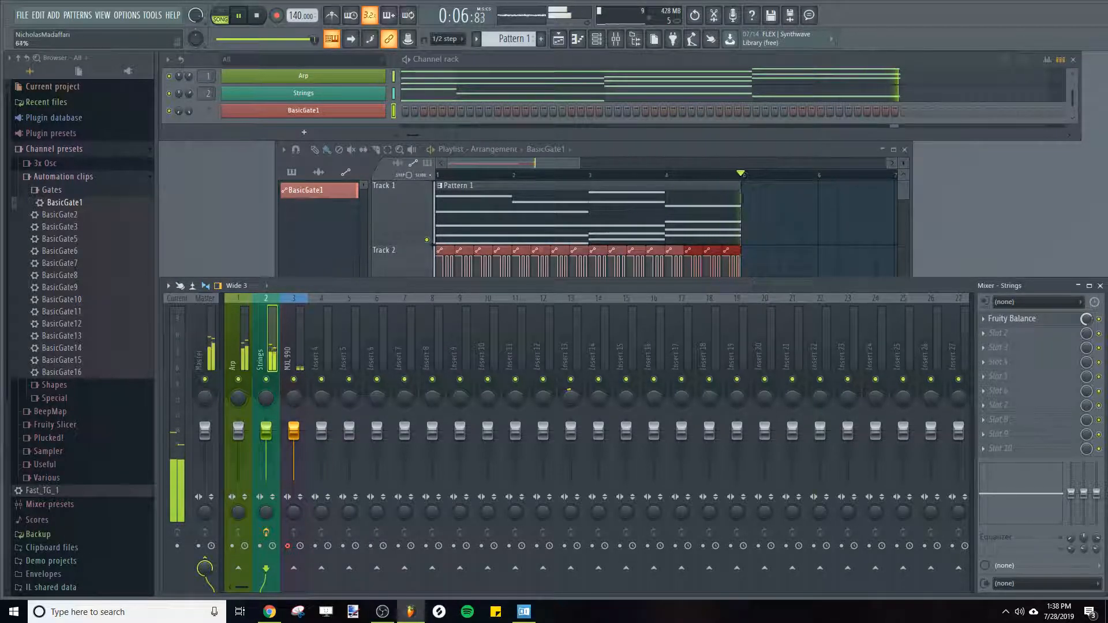
{"action": "key", "text": "space"}
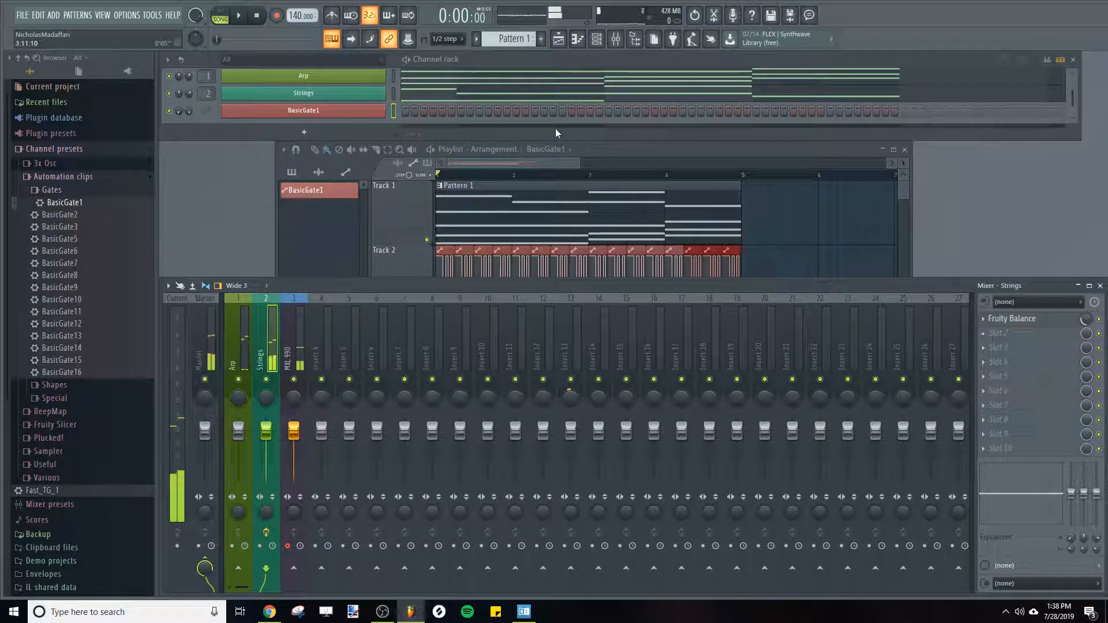
- Delete every BasicGate1 clip on Track 2 except the first two
{"action": "left_click", "coordinate": [602, 151]}
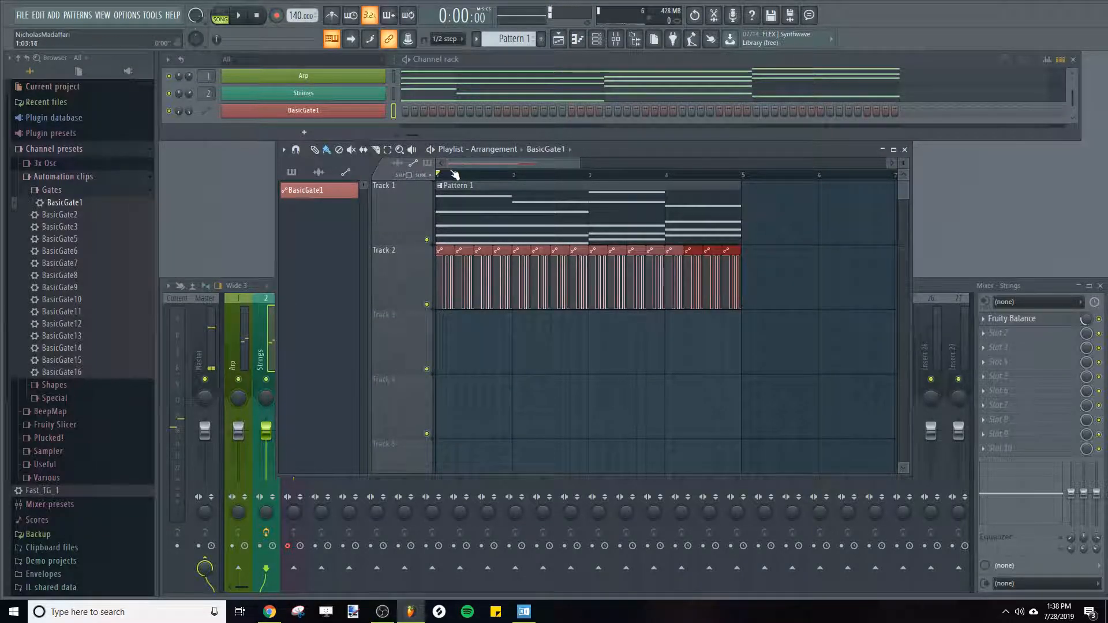
{"action": "scroll", "coordinate": [454, 174], "scroll_direction": "up", "scroll_amount": 3}
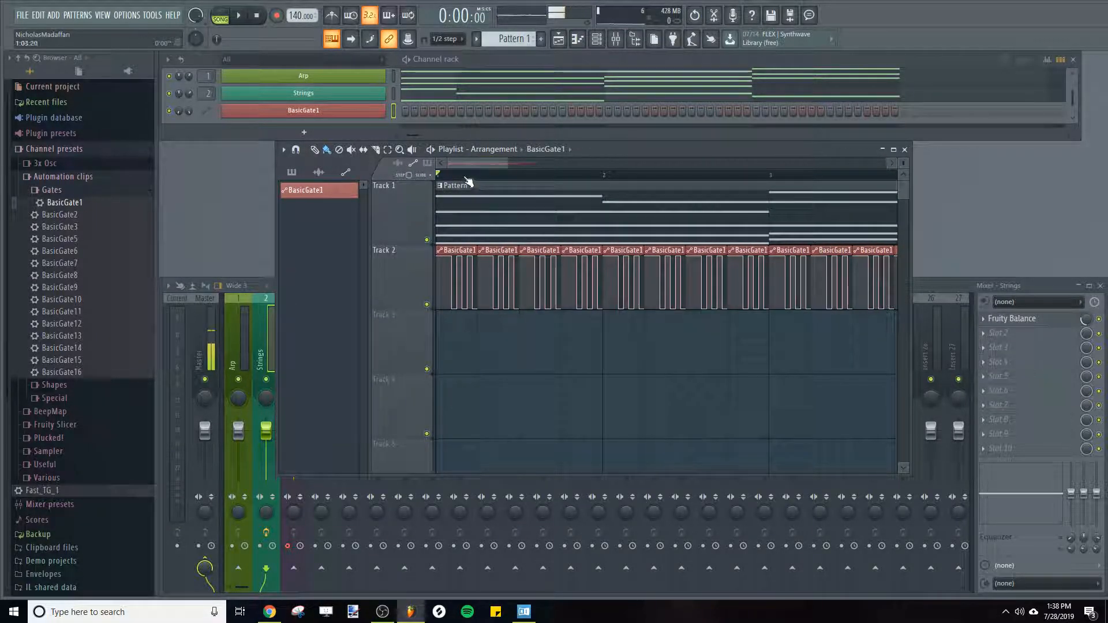
{"action": "scroll", "coordinate": [470, 184], "scroll_direction": "down", "scroll_amount": 1}
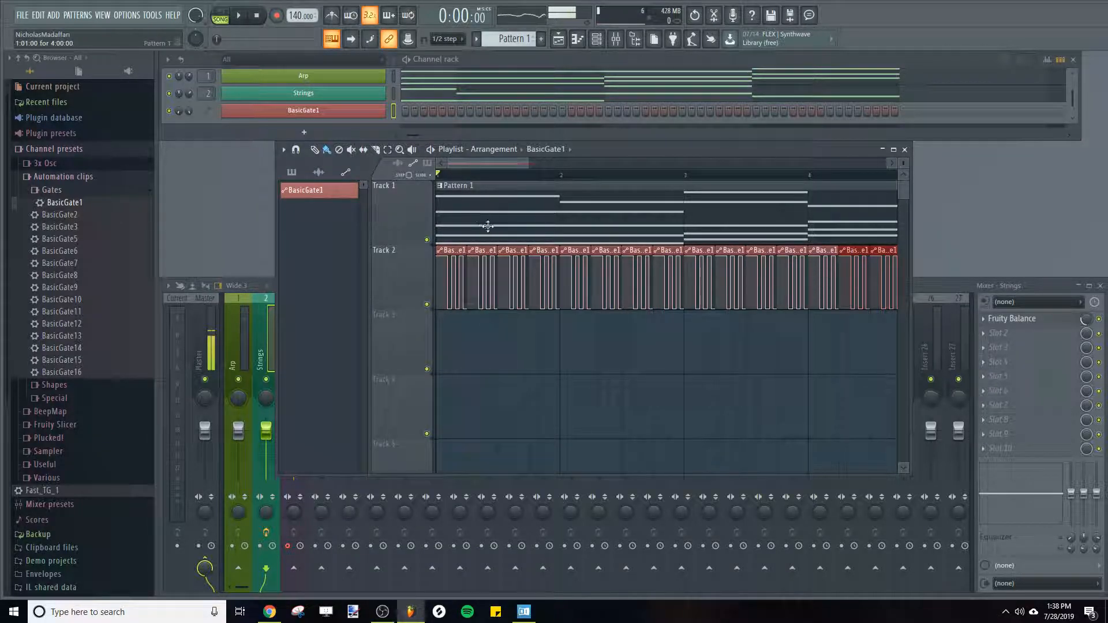
{"action": "scroll", "coordinate": [459, 173], "scroll_direction": "down", "scroll_amount": 2}
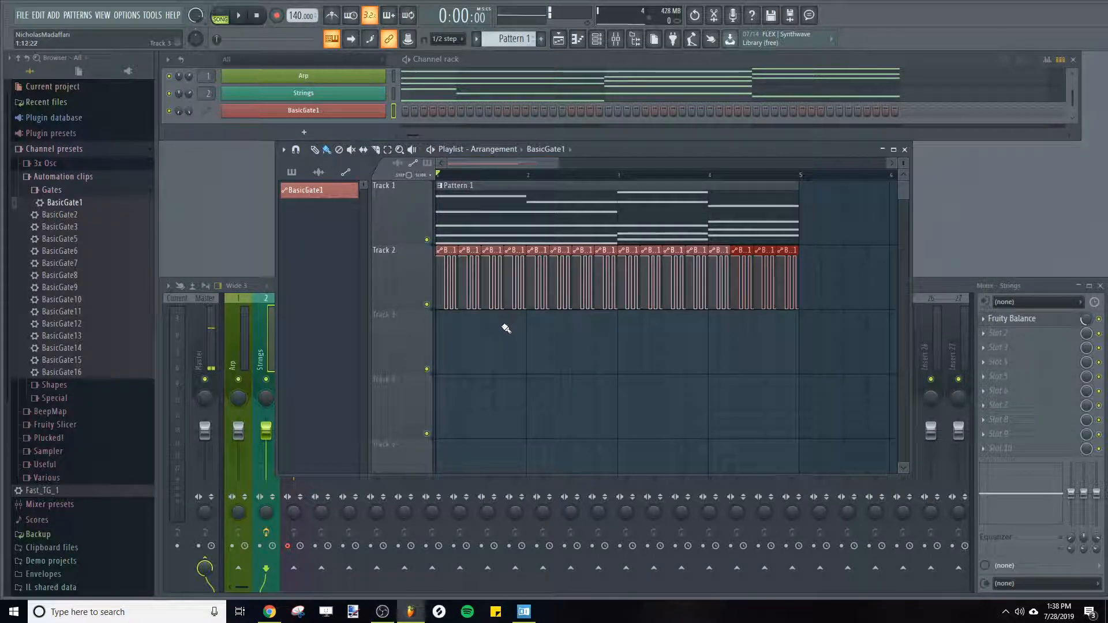
{"action": "mouse_move", "coordinate": [489, 352]}
{"action": "left_mouse_down"}
{"action": "mouse_move", "coordinate": [503, 303]}
{"action": "mouse_move", "coordinate": [516, 298]}
{"action": "mouse_move", "coordinate": [792, 293]}
{"action": "left_mouse_up"}
- Make the second BasicGate1 clip on Track 2 unique
{"action": "scroll", "coordinate": [470, 189], "scroll_direction": "up", "scroll_amount": 3}
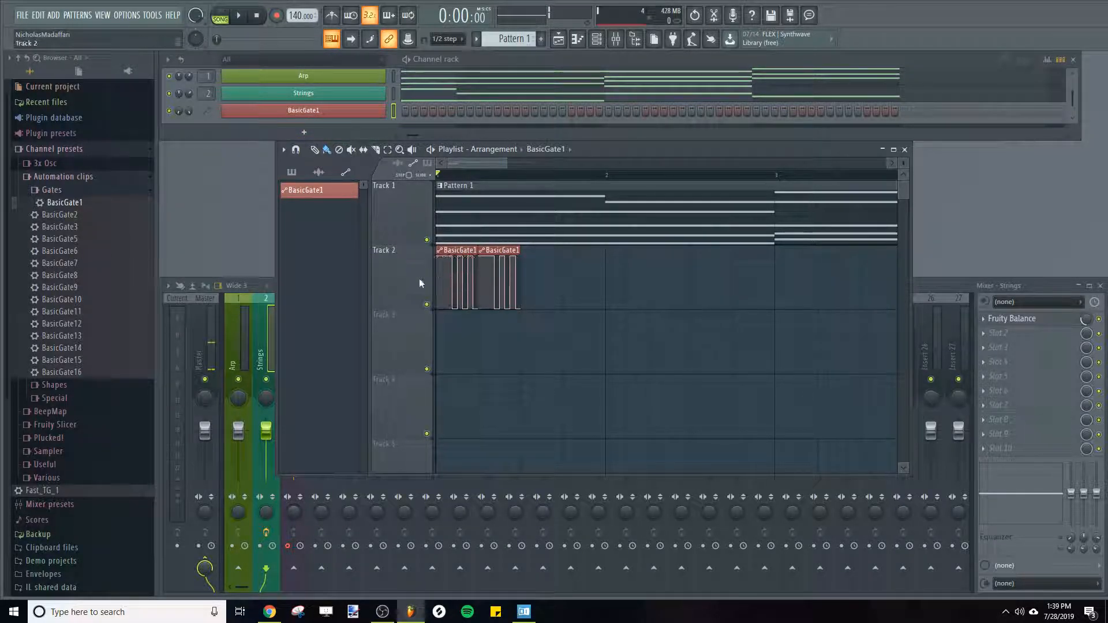
{"action": "scroll", "coordinate": [483, 243], "scroll_direction": "up", "scroll_amount": 1}
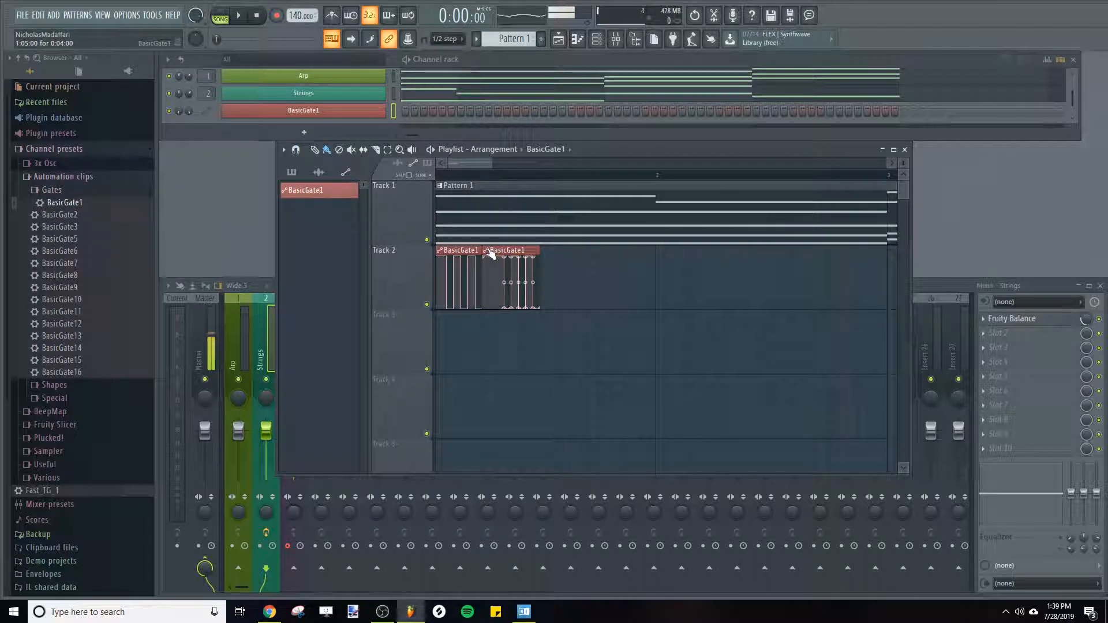
{"action": "right_click", "coordinate": [488, 254]}
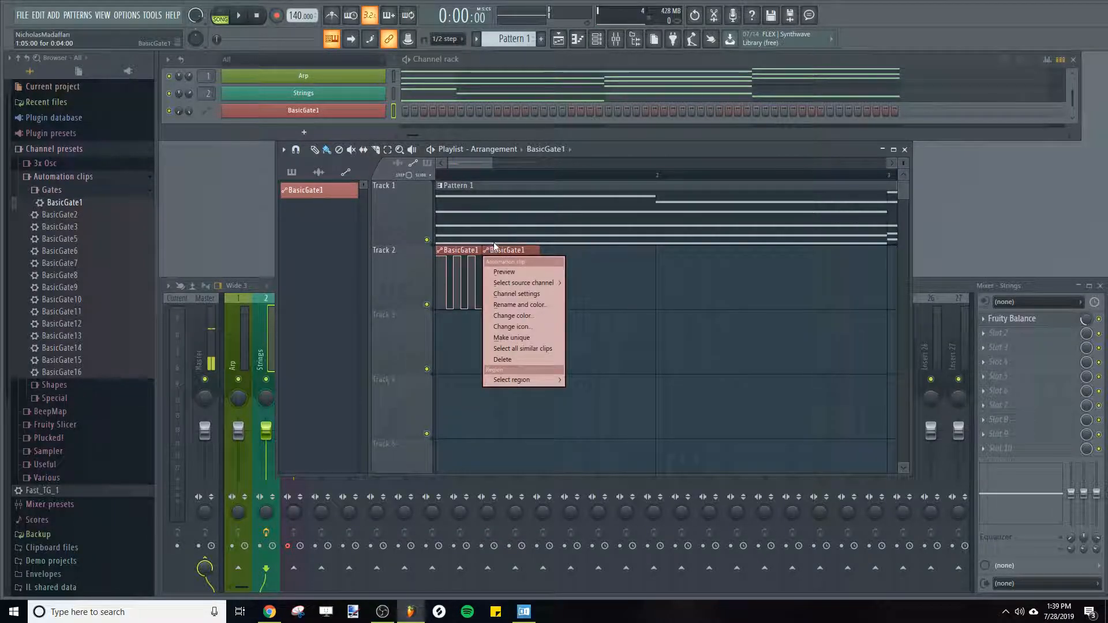
{"action": "left_click", "coordinate": [511, 337]}
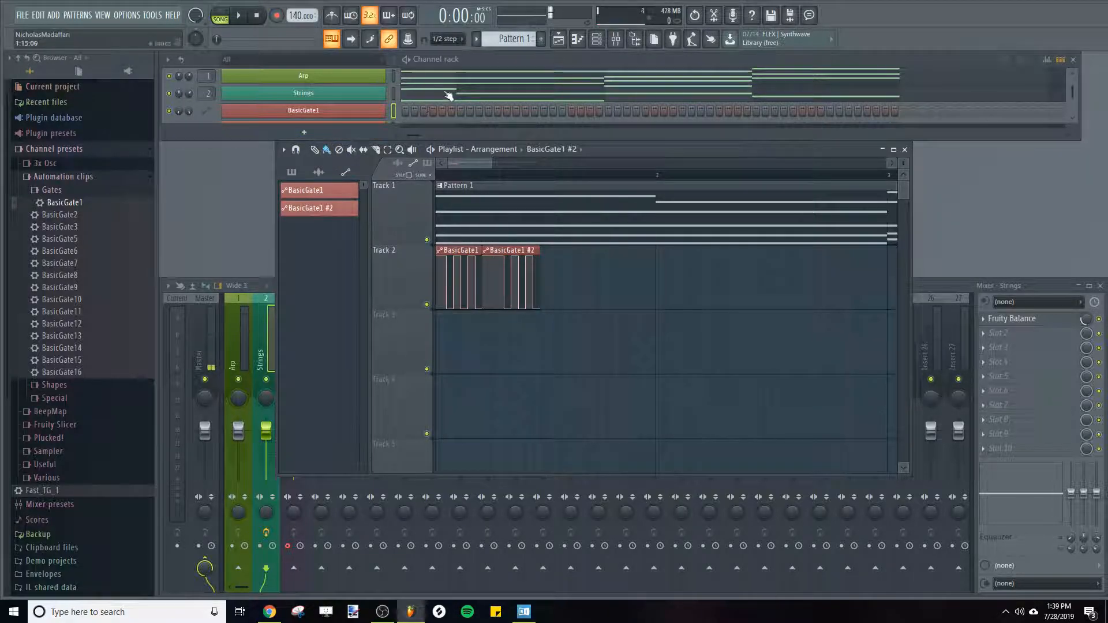
- Load the BasicGate10 preset into the BasicGate1 #2 channel and move its clip on Track 2 so it ends at bar 2
{"action": "left_click_drag", "start_coordinate": [487, 149], "coordinate": [485, 207]}
{"action": "left_click_drag", "start_coordinate": [462, 141], "coordinate": [462, 161]}
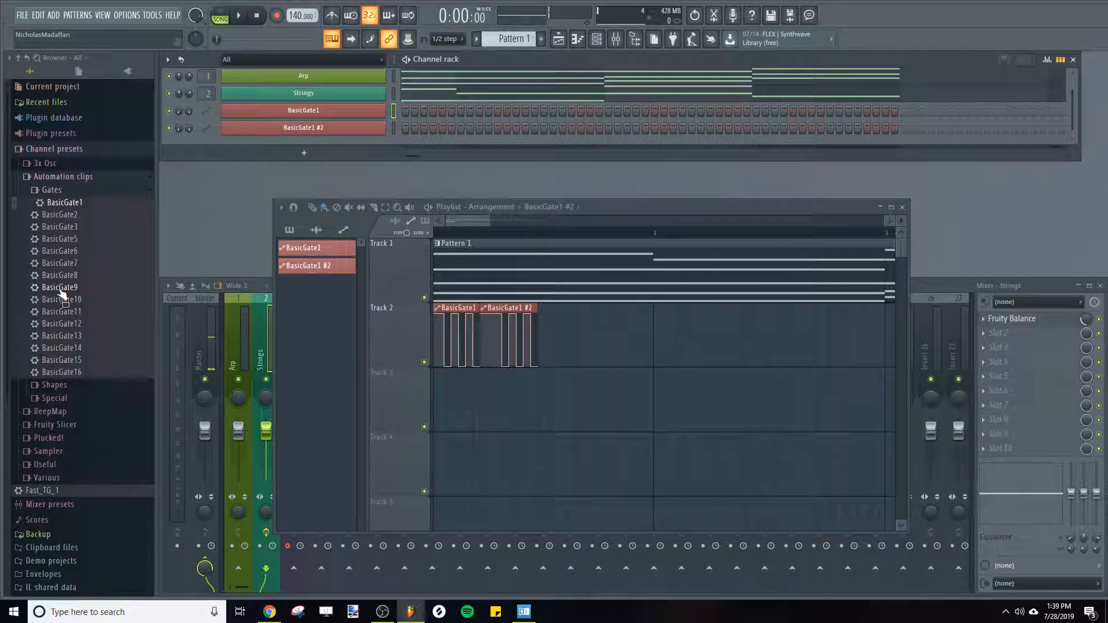
{"action": "left_click_drag", "start_coordinate": [63, 300], "coordinate": [250, 143]}
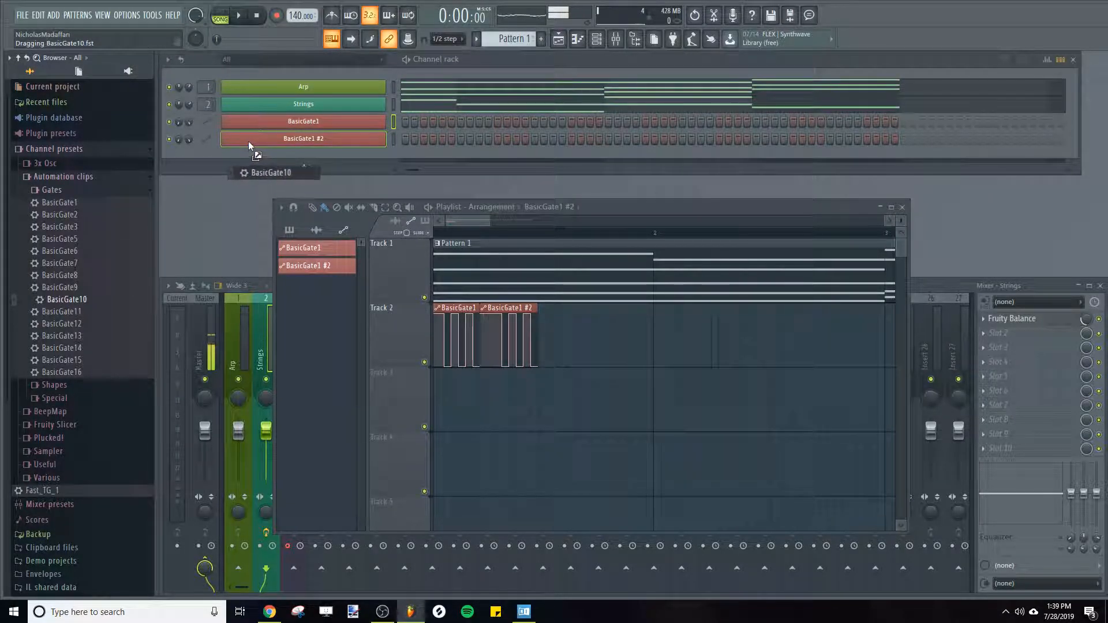
{"action": "left_click_drag", "start_coordinate": [531, 309], "coordinate": [526, 314]}
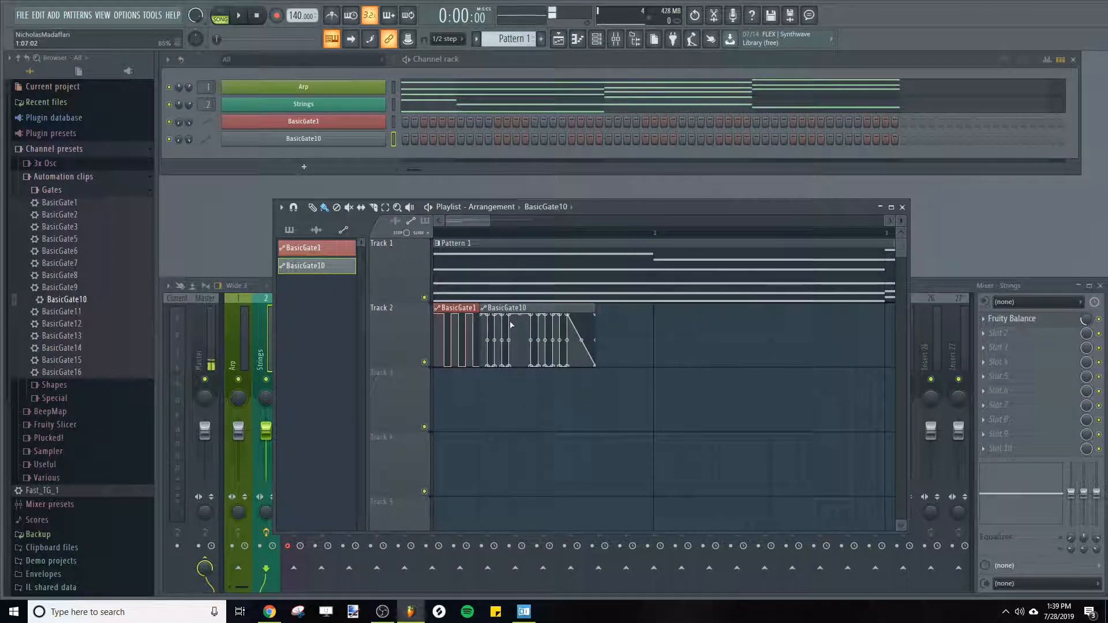
{"action": "left_click_drag", "start_coordinate": [528, 309], "coordinate": [589, 303]}
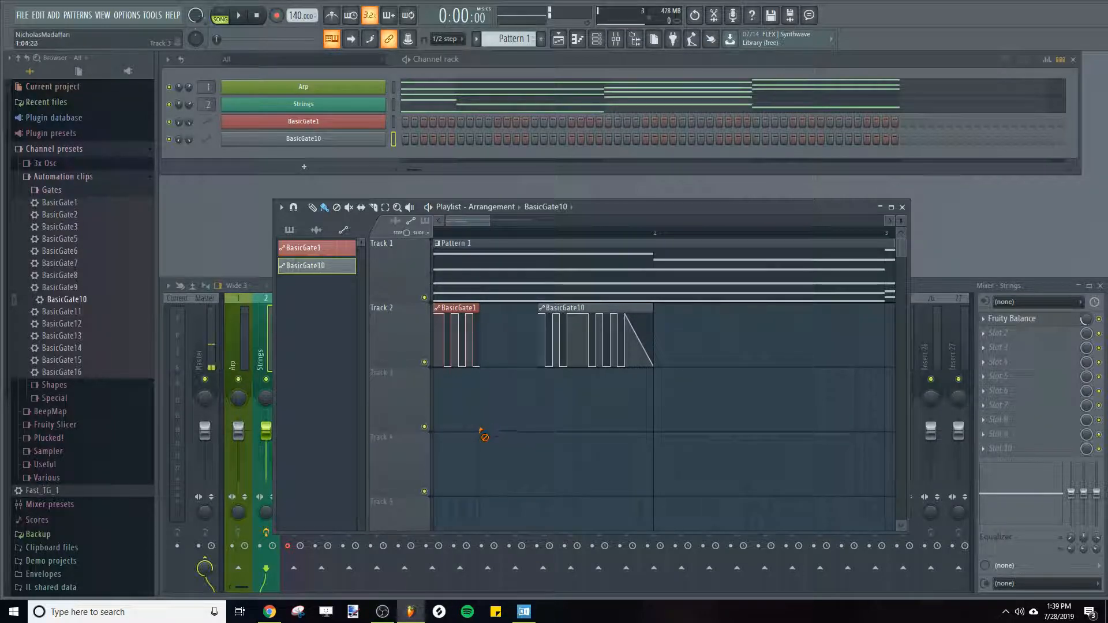
- Replace the BasicGate1 channel with the BasicGate11 preset and put its clip at the start of Track 2, before the BasicGate10 clip
{"action": "right_click", "coordinate": [459, 341]}
{"action": "left_click_drag", "start_coordinate": [66, 312], "coordinate": [300, 117]}
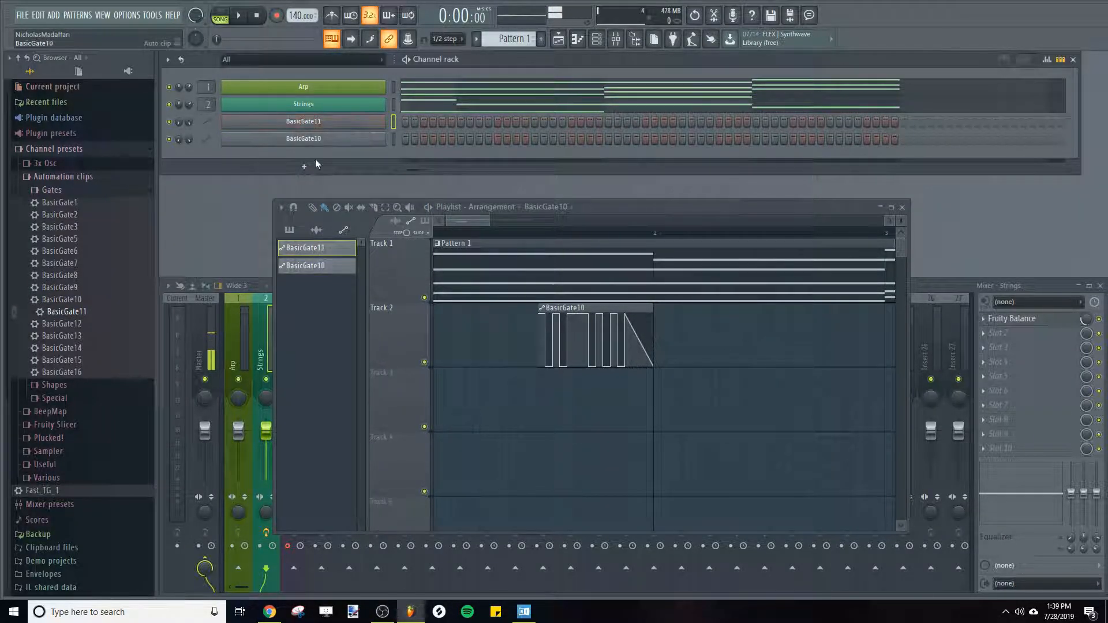
{"action": "left_click", "coordinate": [347, 124]}
{"action": "left_click", "coordinate": [610, 473]}
{"action": "left_click_drag", "start_coordinate": [641, 438], "coordinate": [437, 305]}
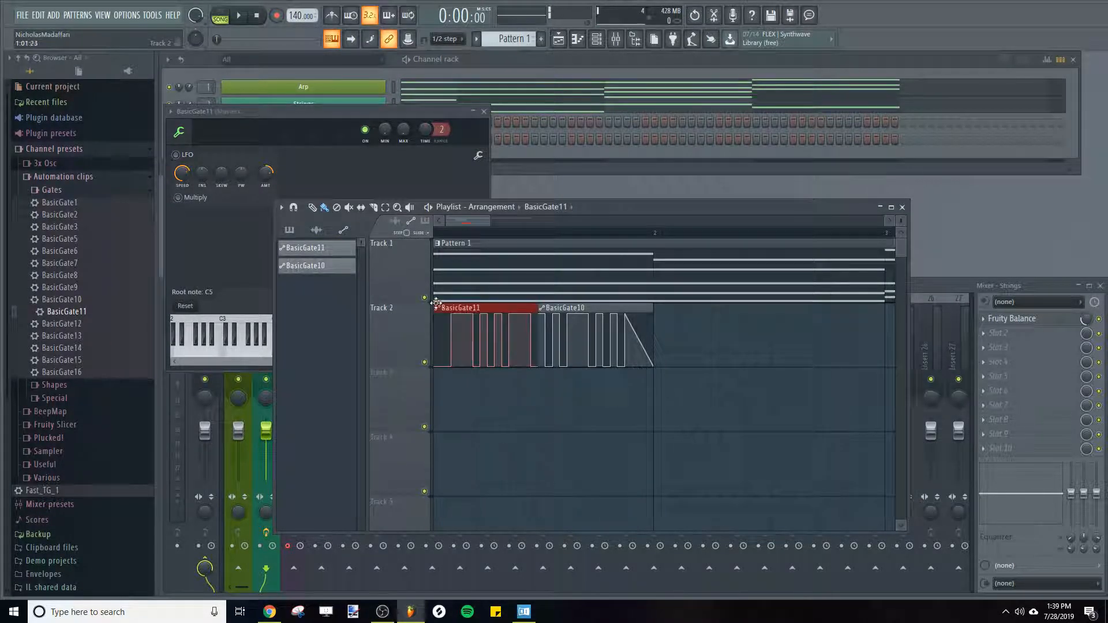
- Select the BasicGate11 and BasicGate10 clips and repeat the pair along Track 2 up to bar 5
{"action": "scroll", "coordinate": [564, 240], "scroll_direction": "down", "scroll_amount": 3}
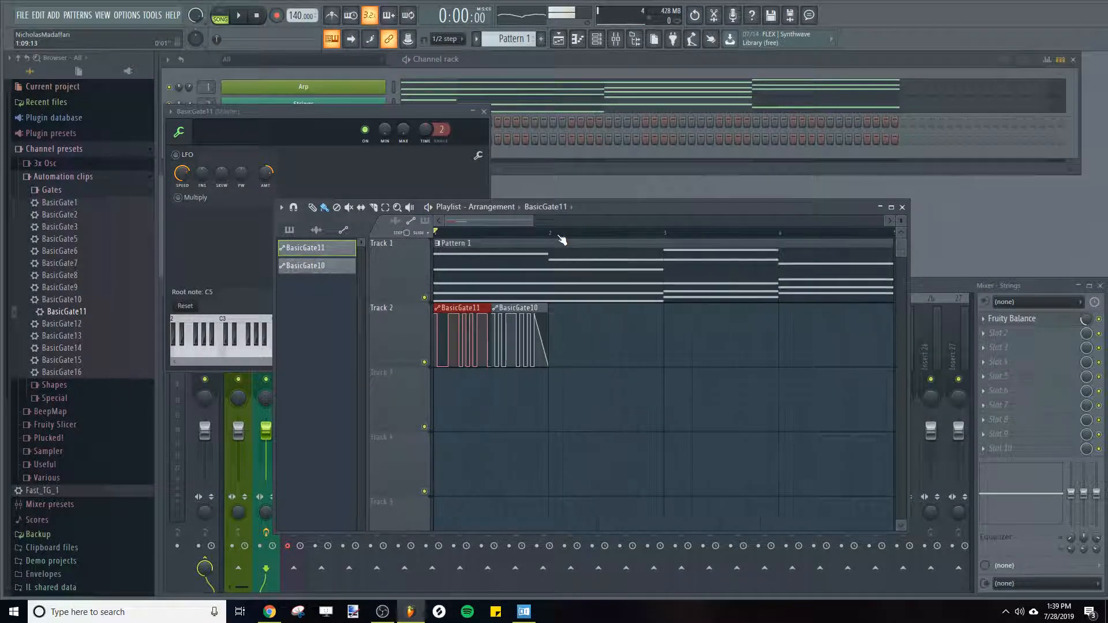
{"action": "left_click_drag", "start_coordinate": [731, 485], "coordinate": [383, 345]}
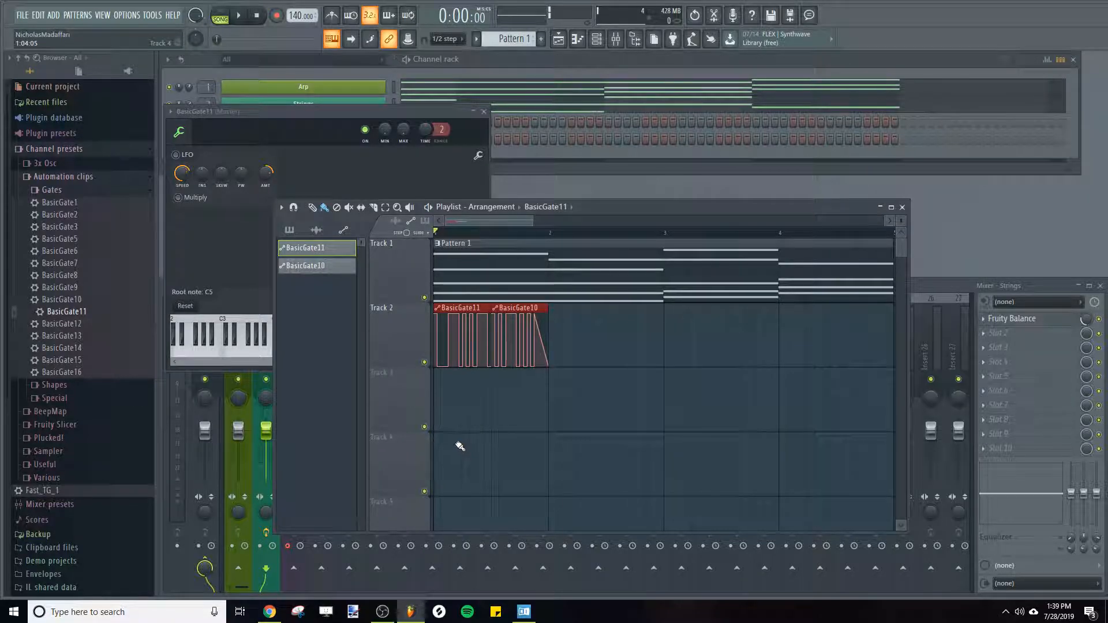
{"action": "key", "text": "ctrl+b"}
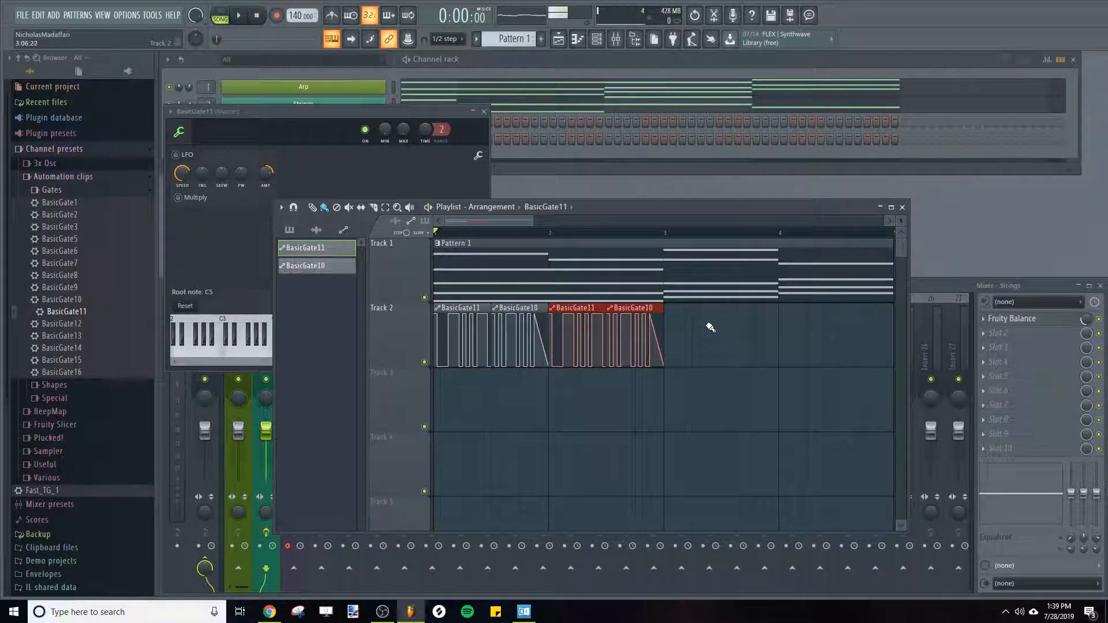
{"action": "key", "text": "ctrl+b"}
{"action": "key", "text": "ctrl+b"}
{"action": "scroll", "coordinate": [626, 234], "scroll_direction": "down", "scroll_amount": 1}
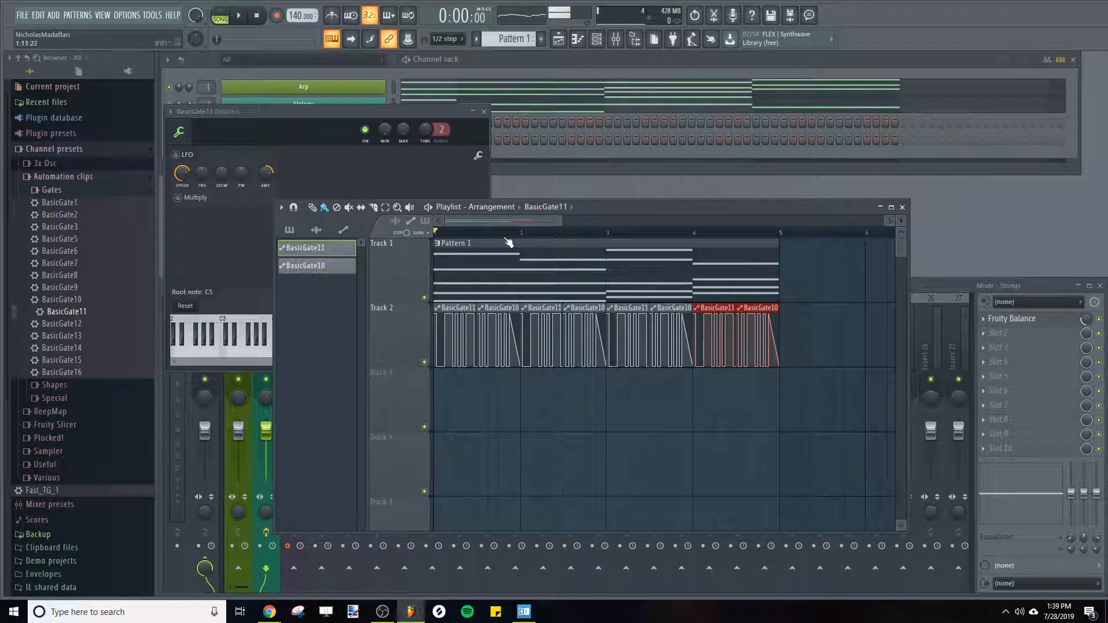
- Play back the arrangement while varying the Strings track's Fruity Balance mix level, including about 39%, and stop playback
{"action": "key", "text": "space"}
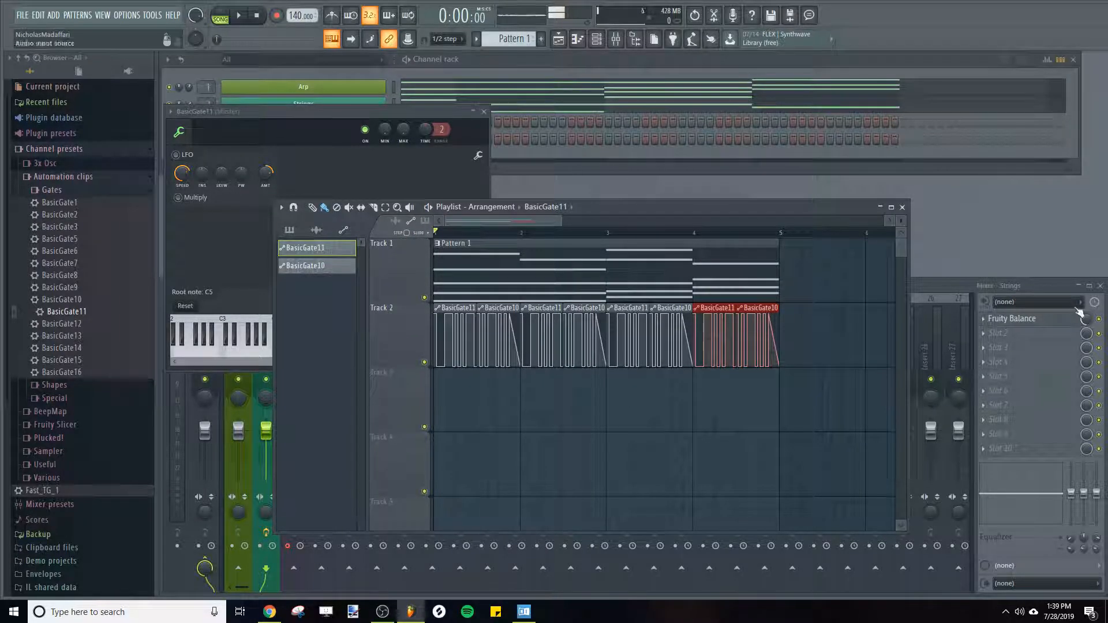
{"action": "key", "text": "space"}
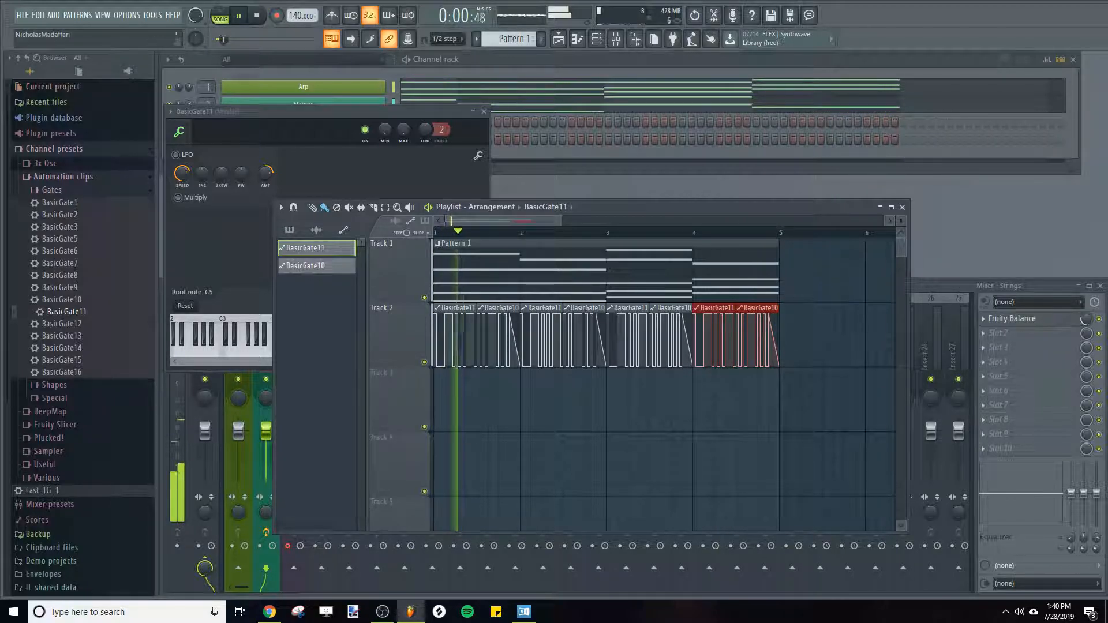
{"action": "key", "text": "F9"}
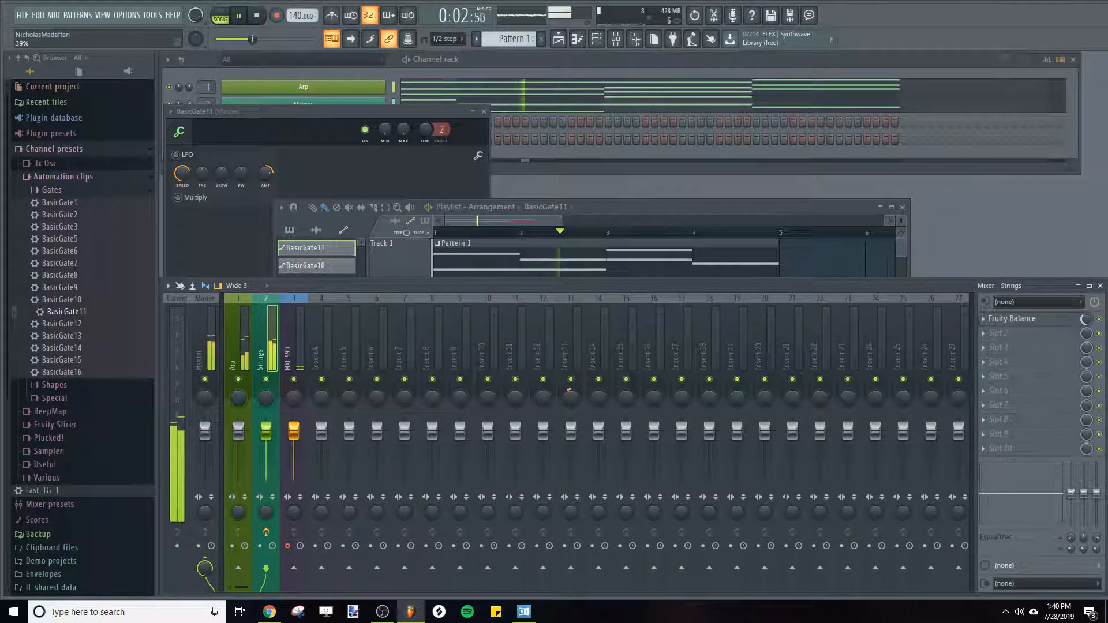
{"action": "left_click", "coordinate": [624, 207]}
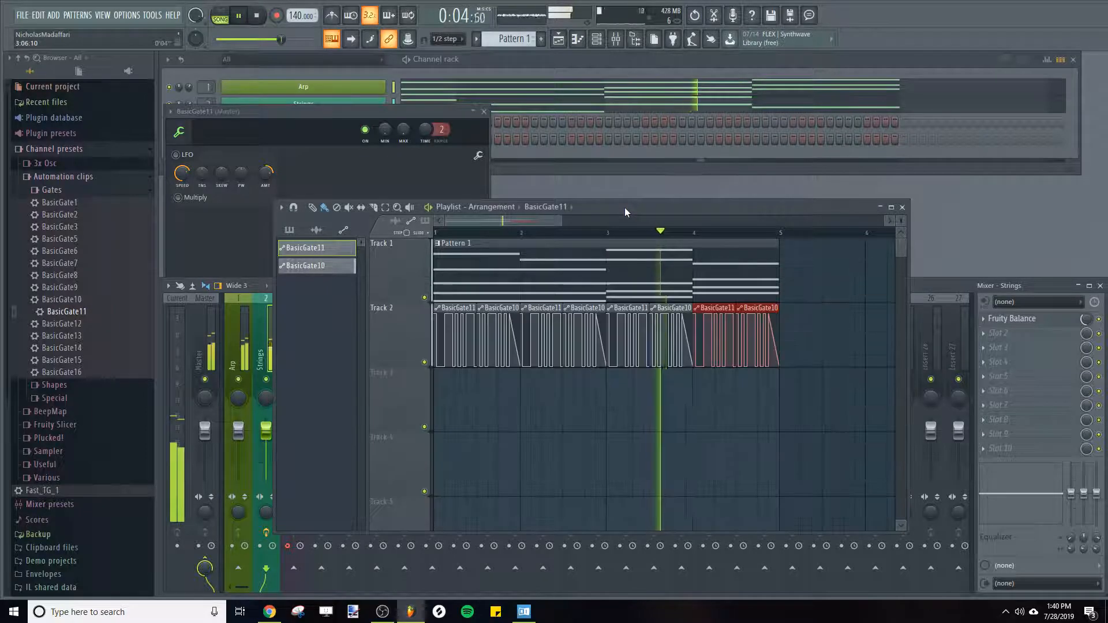
{"action": "key", "text": "space"}
- Close the BasicGate11 channel settings and reposition the playlist below the channel rack with the Track 2 gate clips in view
{"action": "left_click_drag", "start_coordinate": [632, 206], "coordinate": [659, 214]}
{"action": "left_click_drag", "start_coordinate": [48, 285], "coordinate": [98, 324]}
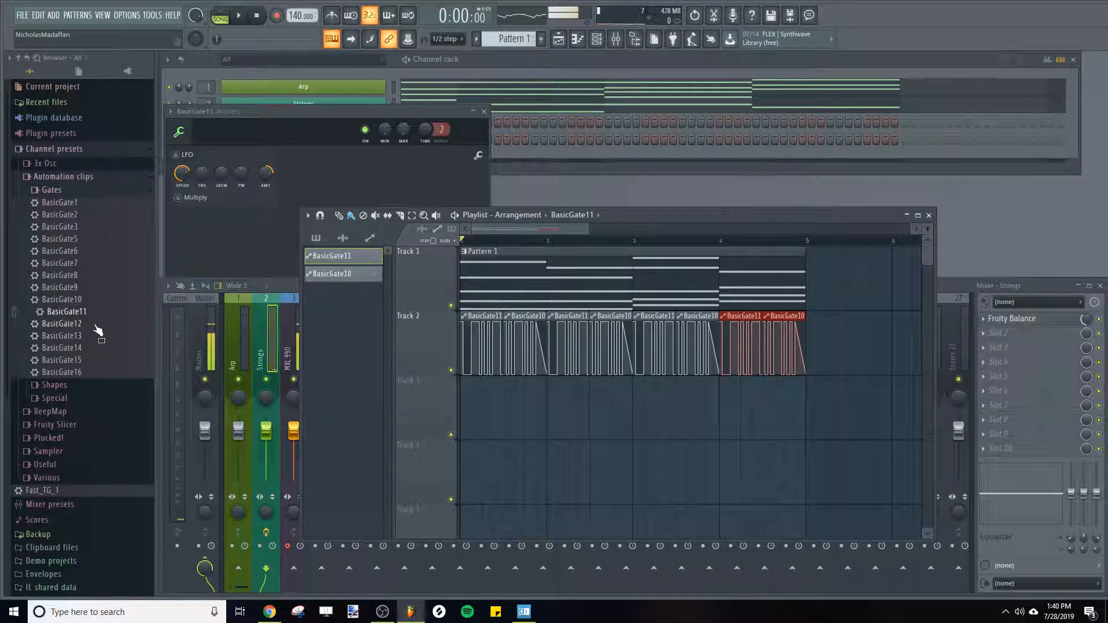
{"action": "left_click_drag", "start_coordinate": [77, 214], "coordinate": [533, 326]}
{"action": "left_click", "coordinate": [484, 112]}
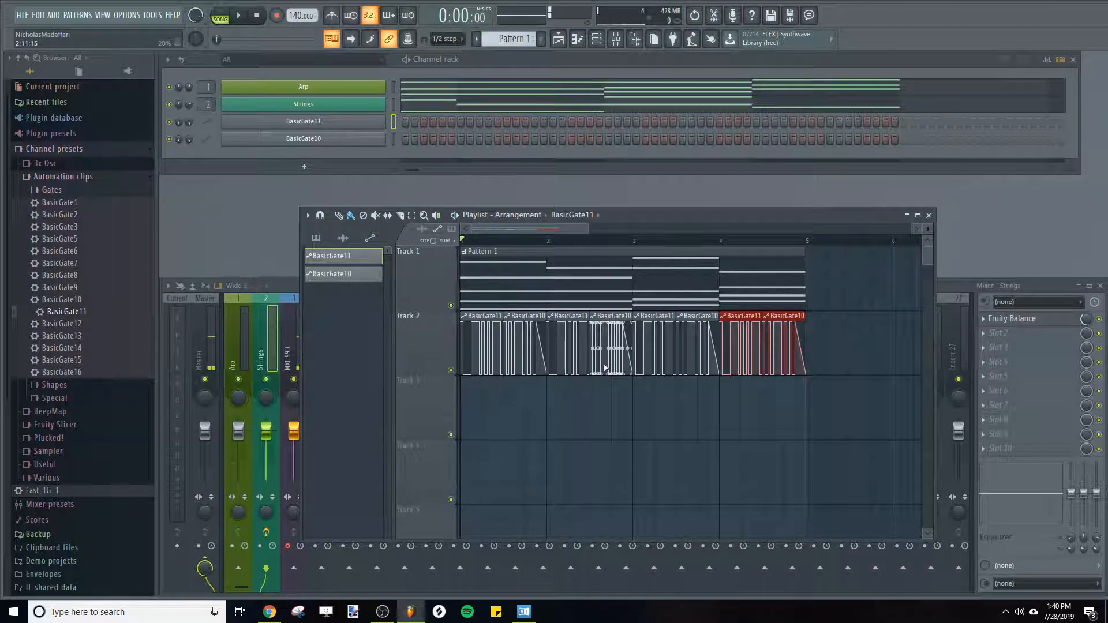
{"action": "scroll", "coordinate": [483, 244], "scroll_direction": "up", "scroll_amount": 1}
{"action": "left_click_drag", "start_coordinate": [610, 216], "coordinate": [483, 197]}
{"action": "scroll", "coordinate": [391, 220], "scroll_direction": "up", "scroll_amount": 2}
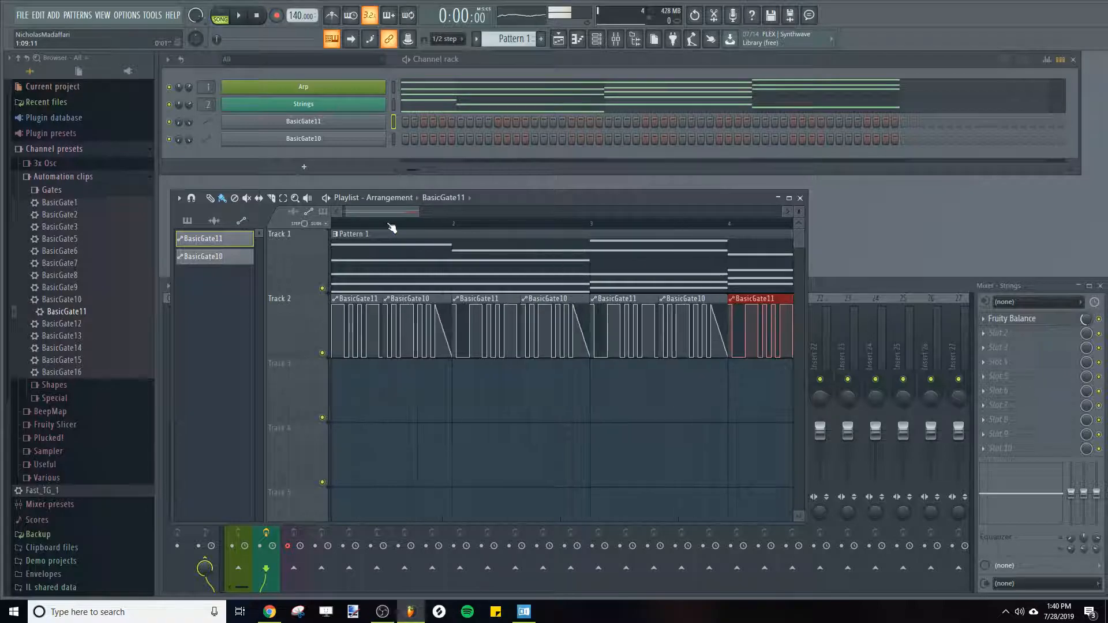
{"action": "right_click", "coordinate": [473, 297]}
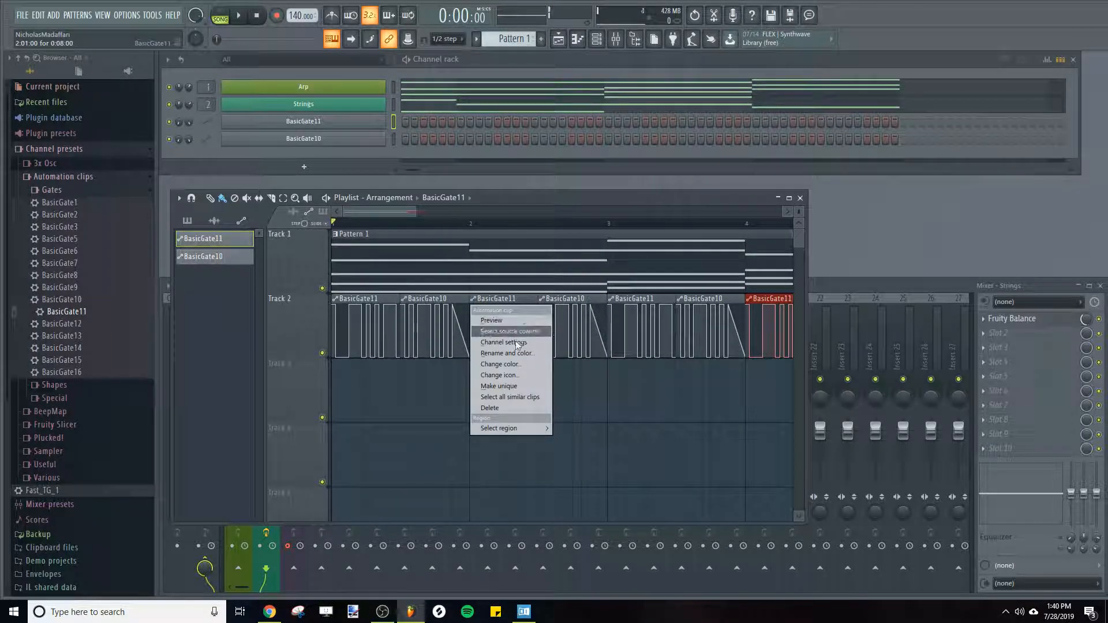
{"action": "left_click", "coordinate": [416, 399]}
{"action": "right_click", "coordinate": [435, 395]}
- Delete all gate clips from Track 2 and remove the BasicGate10 and BasicGate11 channels from the channel rack
{"action": "scroll", "coordinate": [422, 225], "scroll_direction": "down", "scroll_amount": 5}
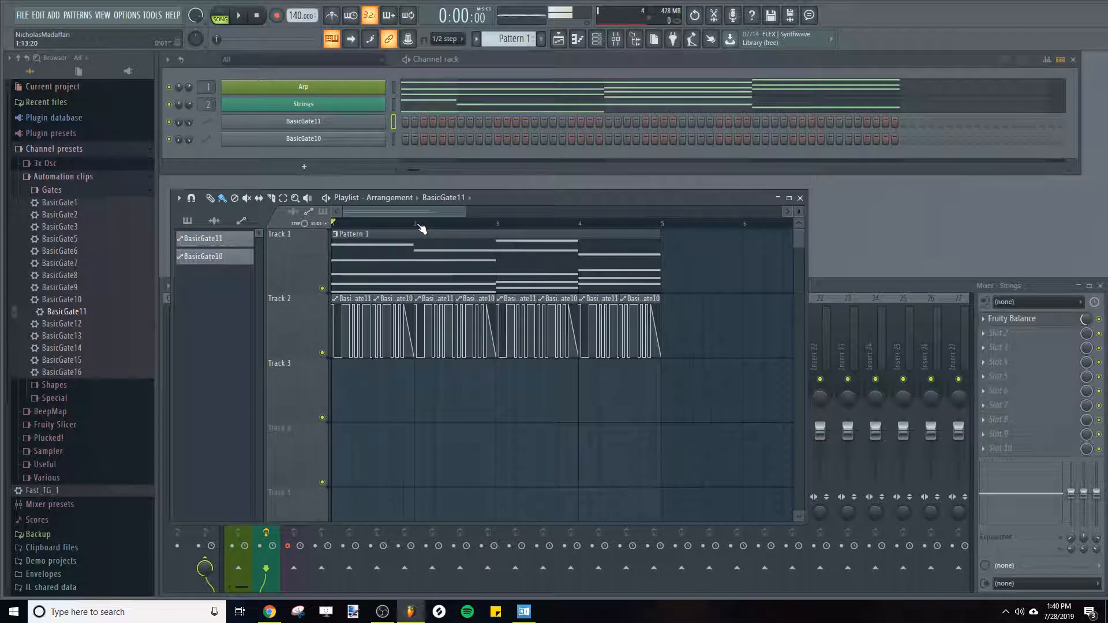
{"action": "left_click_drag", "start_coordinate": [674, 363], "coordinate": [353, 329]}
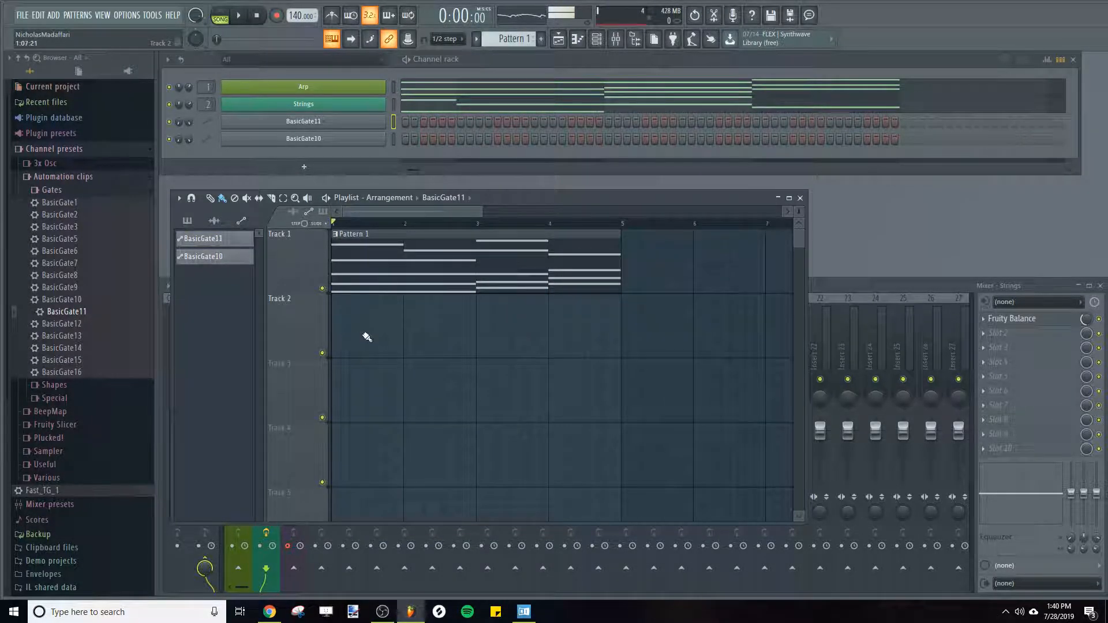
{"action": "right_click", "coordinate": [320, 144]}
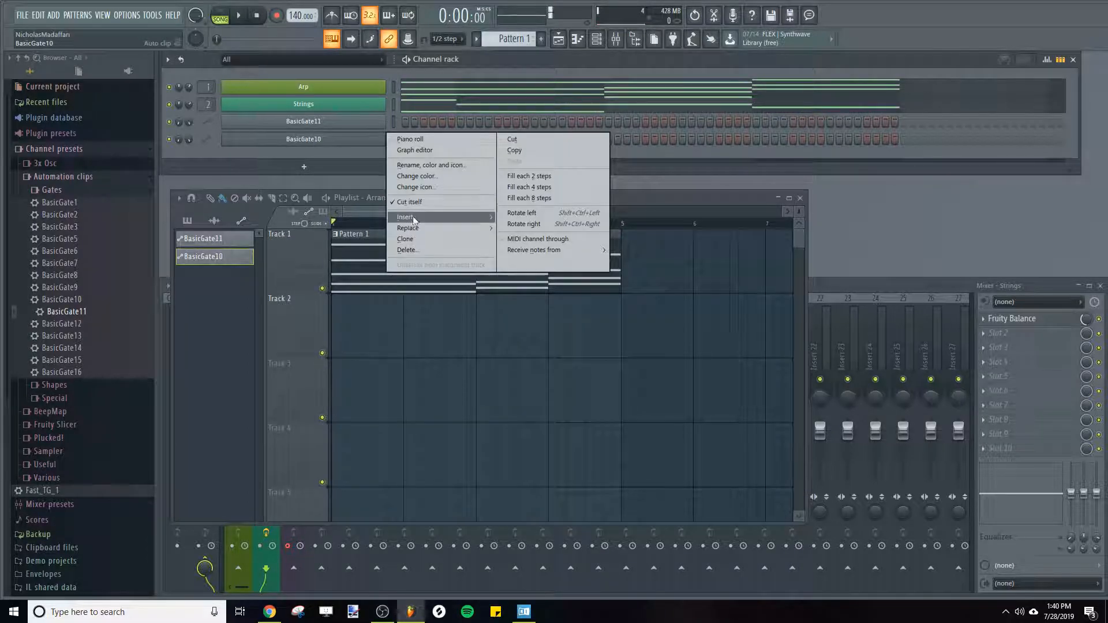
{"action": "left_click", "coordinate": [407, 248]}
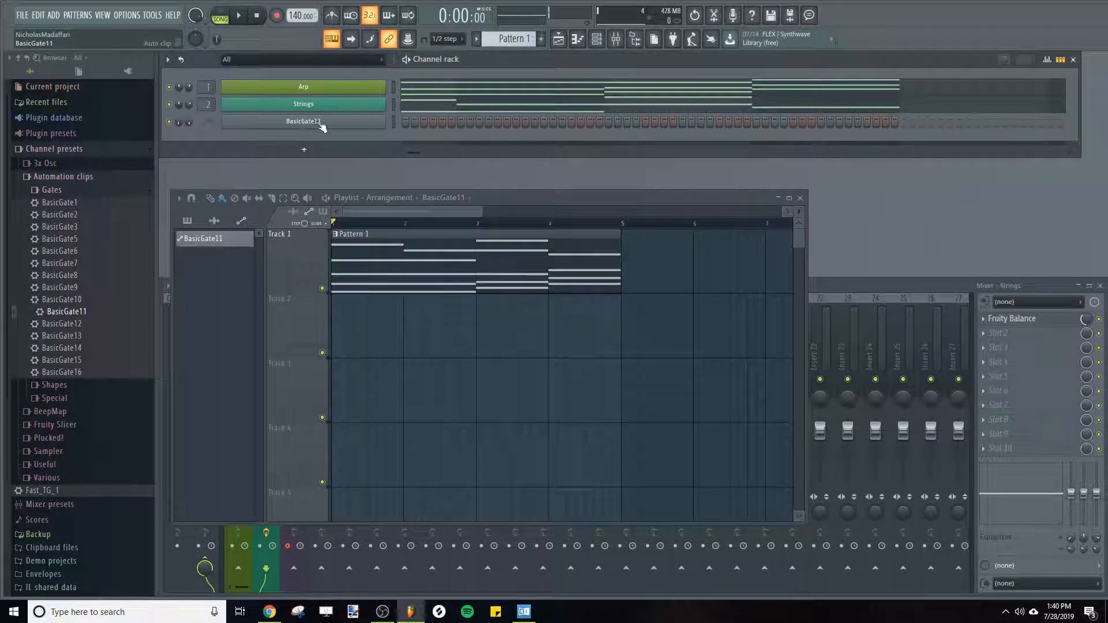
{"action": "right_click", "coordinate": [301, 125]}
{"action": "left_click", "coordinate": [411, 225]}
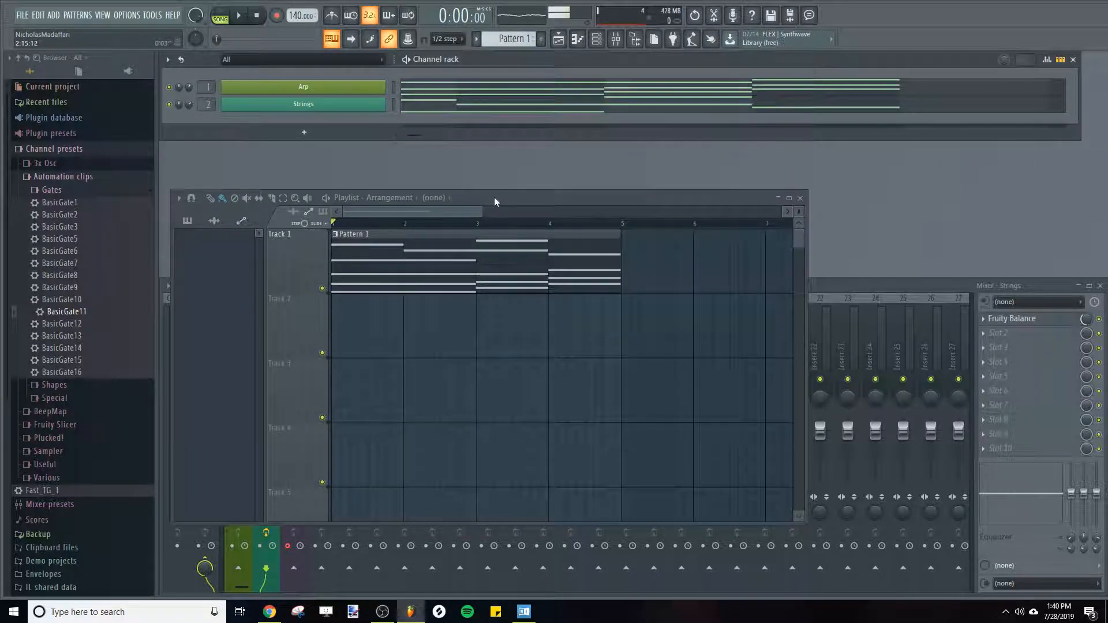
- Open Fruity Balance on the Strings mixer track and create an automation clip for its Volume
{"action": "left_click_drag", "start_coordinate": [494, 197], "coordinate": [624, 154]}
{"action": "left_click", "coordinate": [265, 354]}
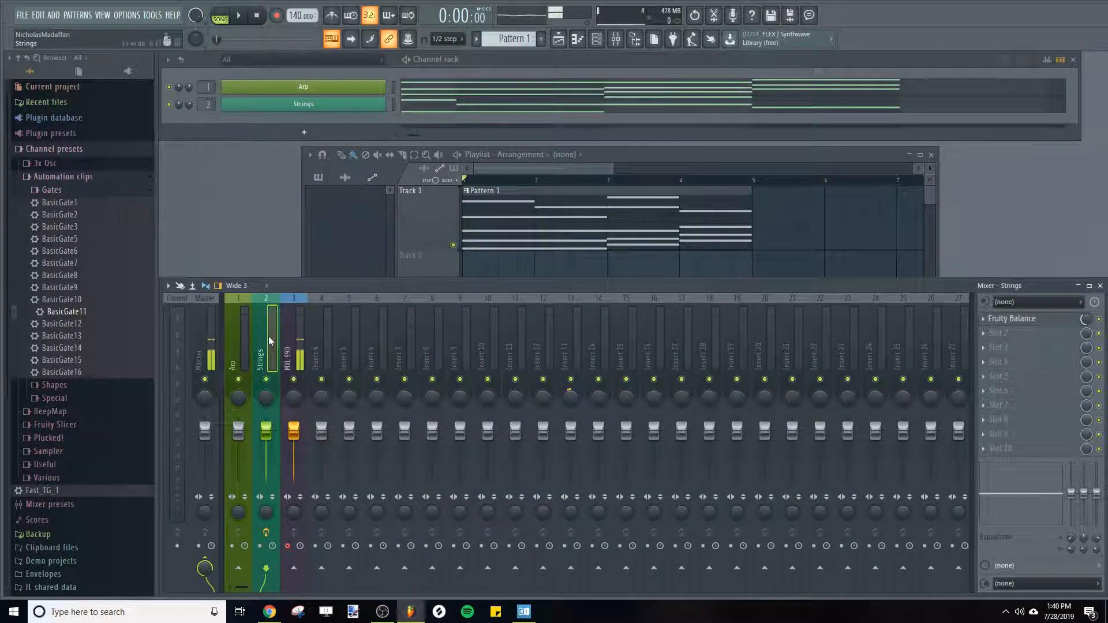
{"action": "left_click", "coordinate": [1033, 320]}
{"action": "right_click", "coordinate": [263, 205]}
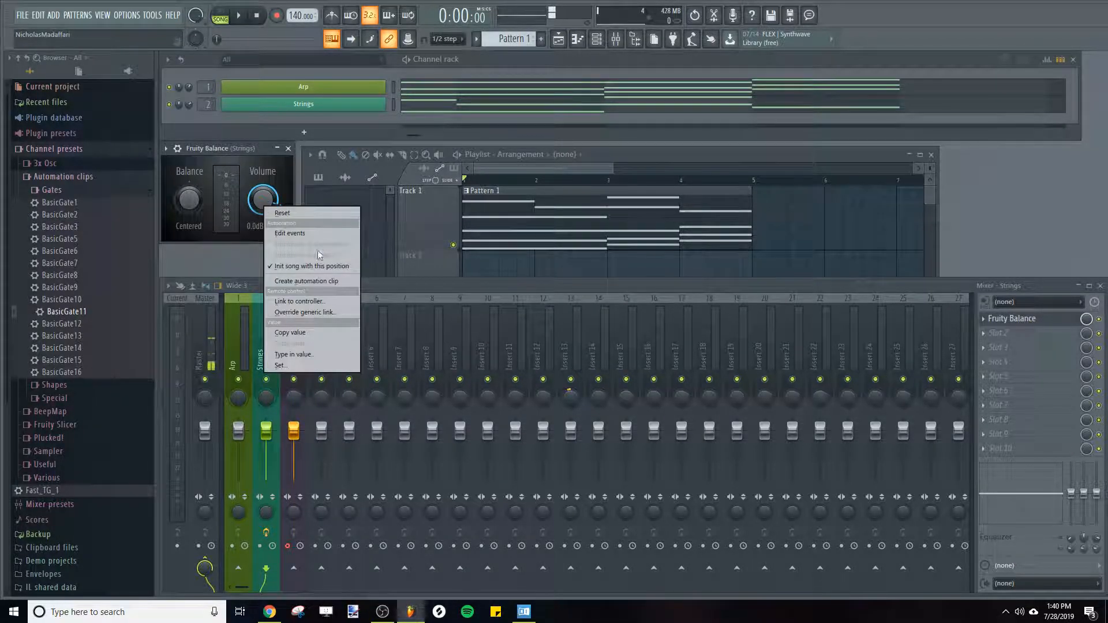
{"action": "left_click", "coordinate": [301, 281]}
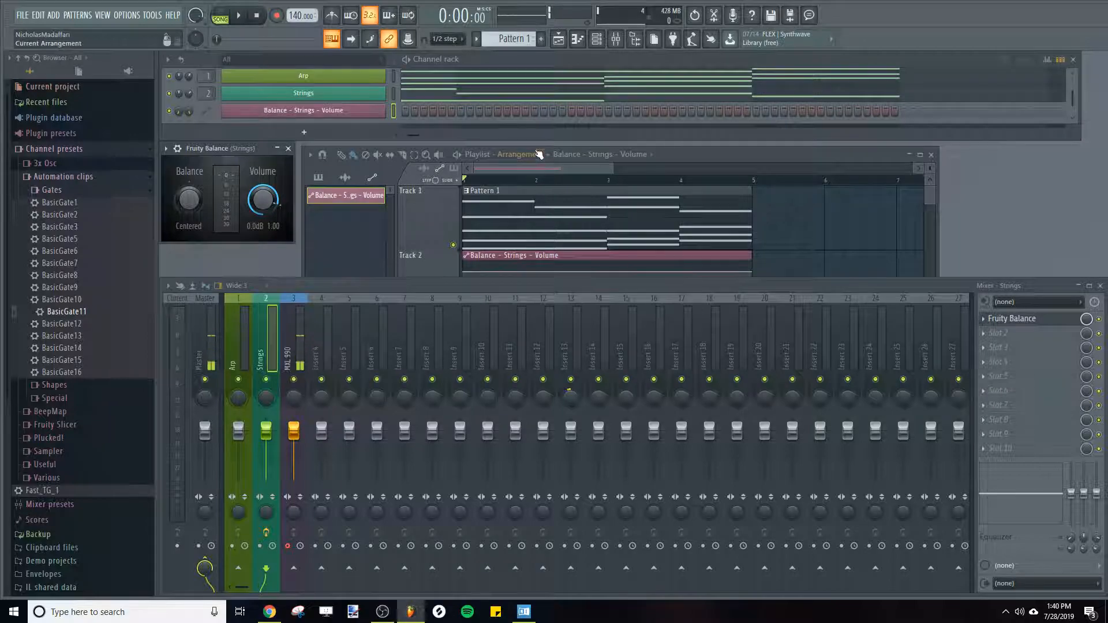
- Shorten the Balance - Strings - Volume clip on Track 2 to one bar and set the main snap to Line
{"action": "left_click", "coordinate": [686, 159]}
{"action": "left_click_drag", "start_coordinate": [755, 273], "coordinate": [534, 279]}
{"action": "left_click", "coordinate": [447, 39]}
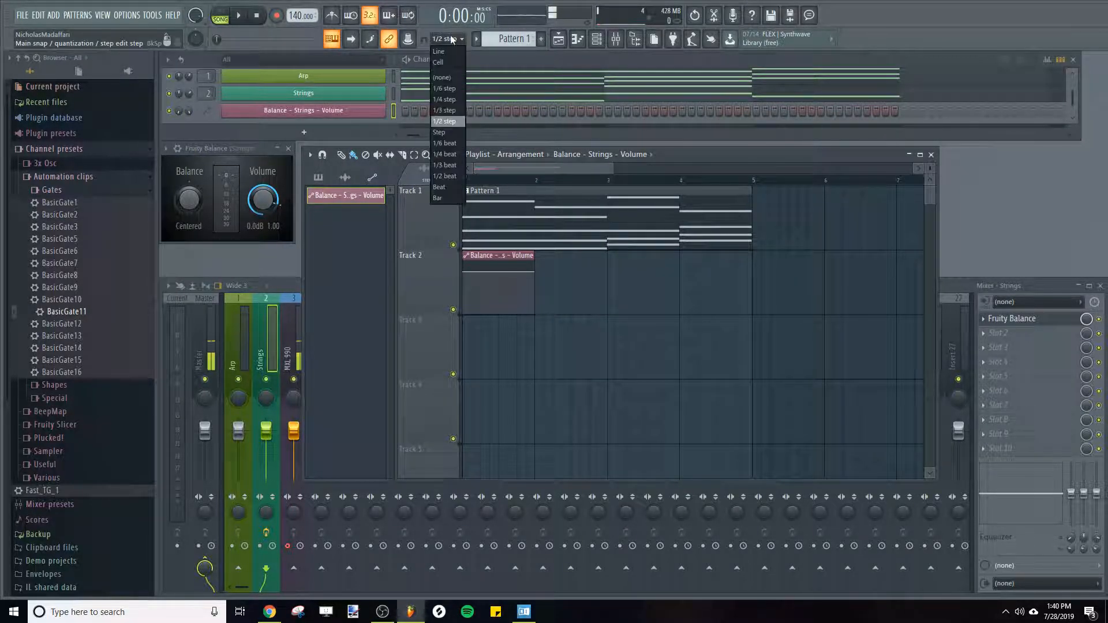
{"action": "left_click", "coordinate": [445, 51]}
- Set the curve mode of the volume clip's end point to Hold
{"action": "scroll", "coordinate": [536, 185], "scroll_direction": "up", "scroll_amount": 4}
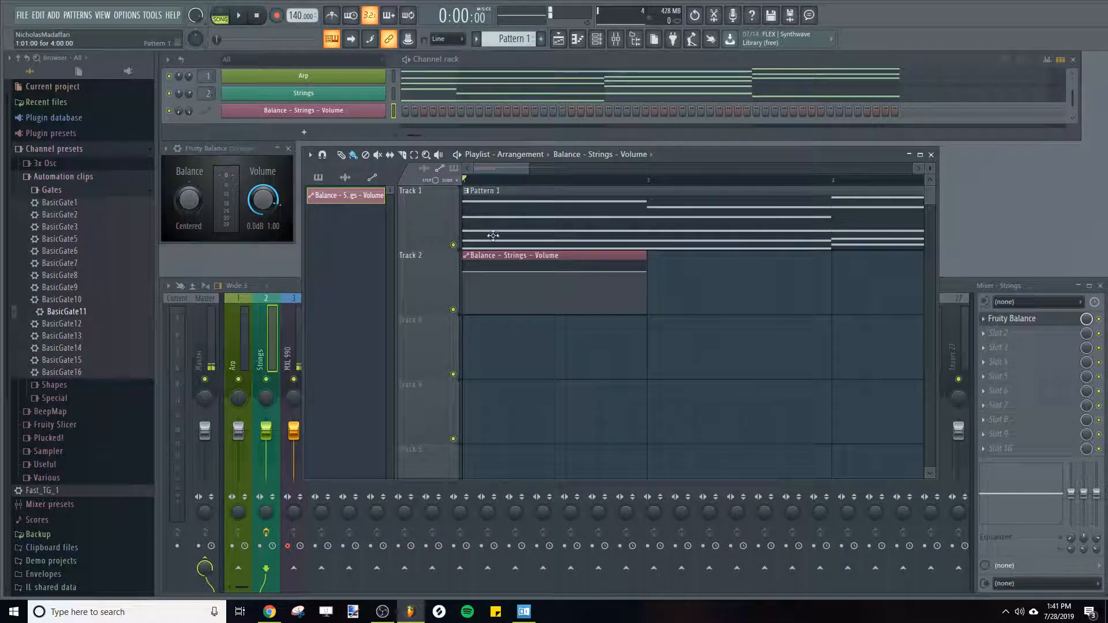
{"action": "right_click", "coordinate": [646, 272]}
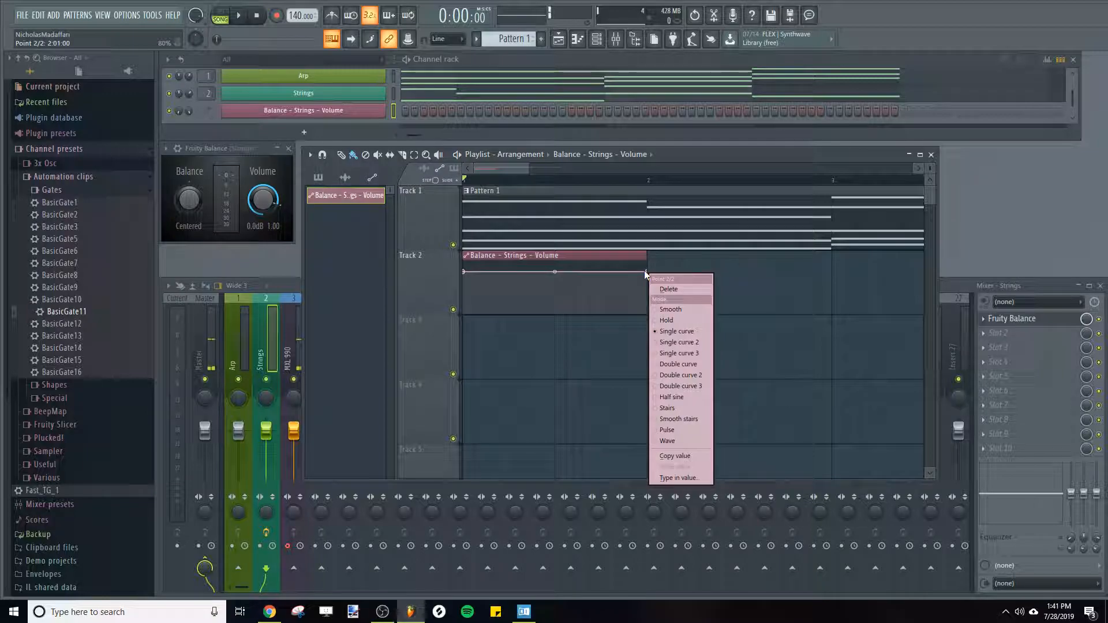
{"action": "left_click", "coordinate": [665, 320]}
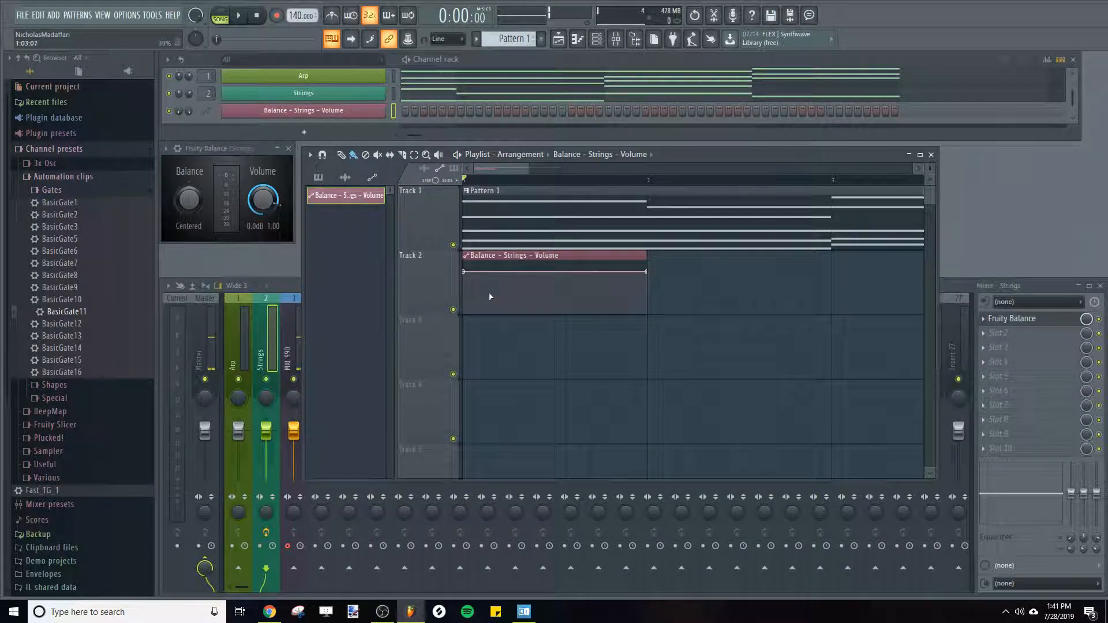
- Add alternating high and low points to the volume clip, forming uneven square gate pulses over about the first 11 steps
{"action": "right_click", "coordinate": [474, 272]}
{"action": "left_click_drag", "start_coordinate": [474, 273], "coordinate": [599, 318]}
{"action": "right_click", "coordinate": [485, 304]}
{"action": "right_click", "coordinate": [495, 269]}
{"action": "right_click", "coordinate": [508, 296]}
{"action": "right_click", "coordinate": [531, 273]}
{"action": "right_click", "coordinate": [541, 310]}
{"action": "right_click", "coordinate": [554, 262]}
{"action": "right_click", "coordinate": [566, 304]}
{"action": "right_click", "coordinate": [576, 267]}
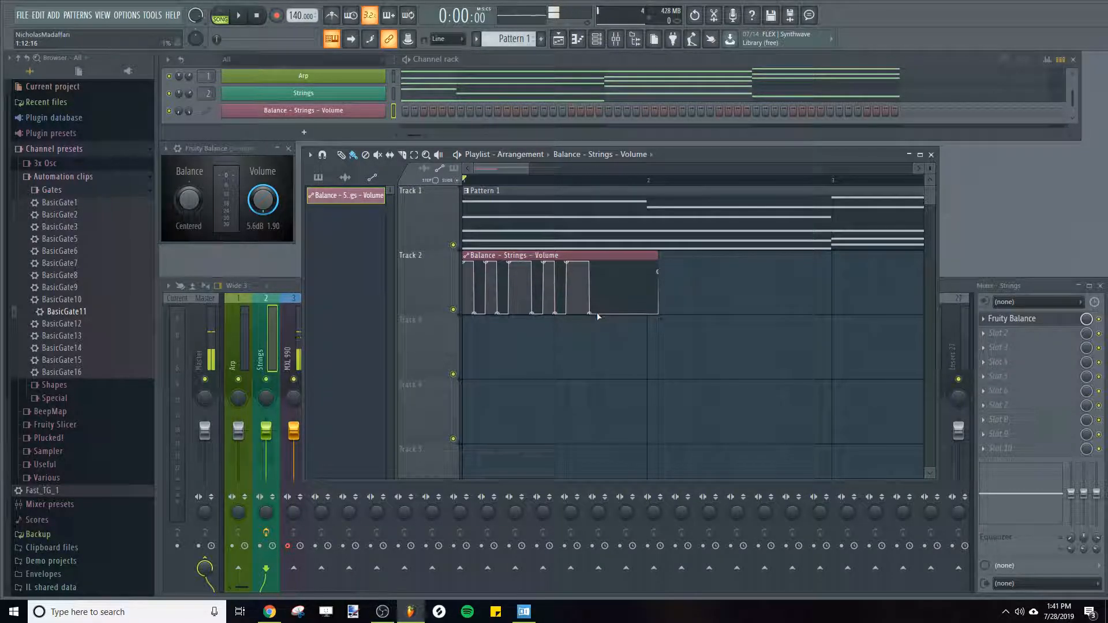
- Add a point just after the last square pulse and set its mode to Single curve
{"action": "right_click", "coordinate": [659, 269]}
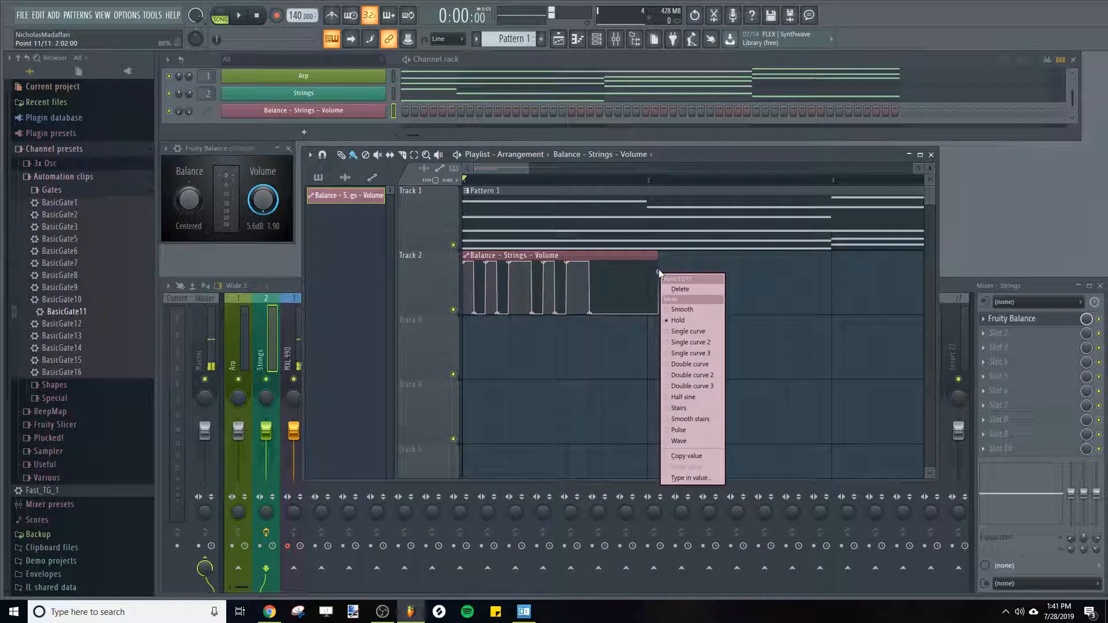
{"action": "left_click", "coordinate": [601, 300]}
{"action": "right_click", "coordinate": [602, 293]}
{"action": "left_click", "coordinate": [638, 348]}
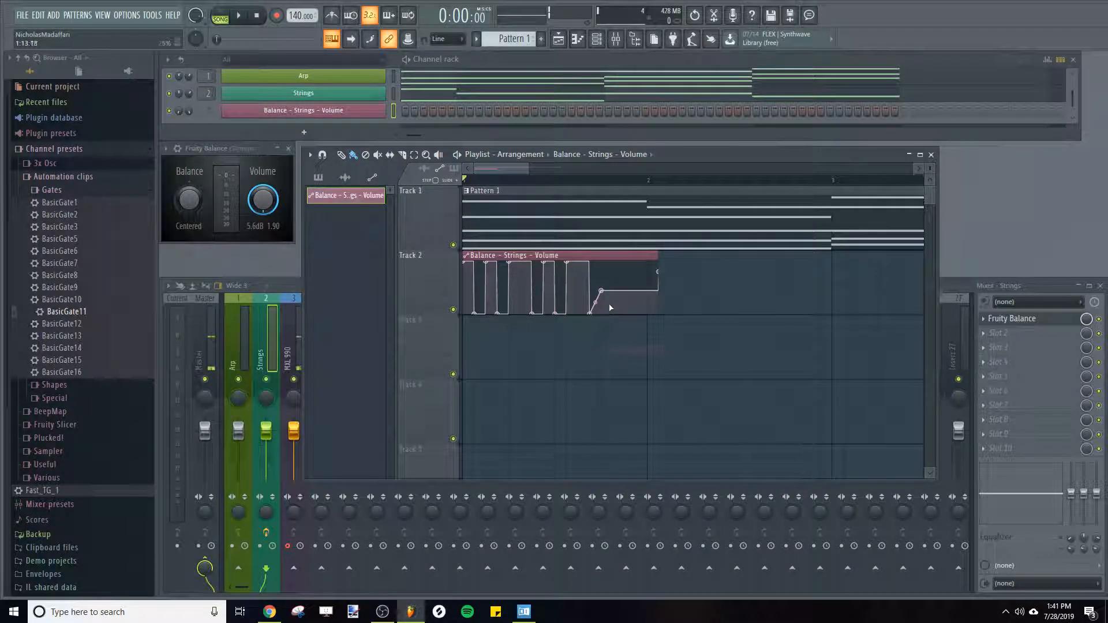
- Add alternating peaks and lows forming sloped ramps, and end the clip at bar 2 with a held low segment
{"action": "left_click_drag", "start_coordinate": [601, 292], "coordinate": [602, 254]}
{"action": "right_click", "coordinate": [602, 294]}
{"action": "left_click_drag", "start_coordinate": [602, 294], "coordinate": [654, 331]}
{"action": "right_click", "coordinate": [613, 306]}
{"action": "right_click", "coordinate": [625, 289]}
{"action": "right_click", "coordinate": [635, 305]}
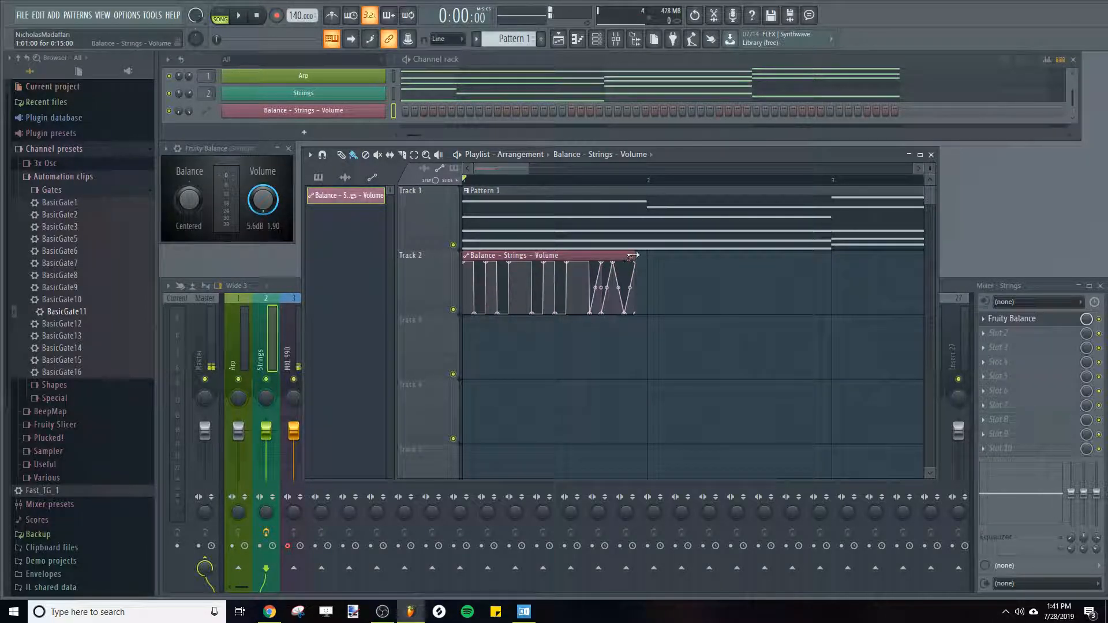
{"action": "right_click", "coordinate": [647, 282]}
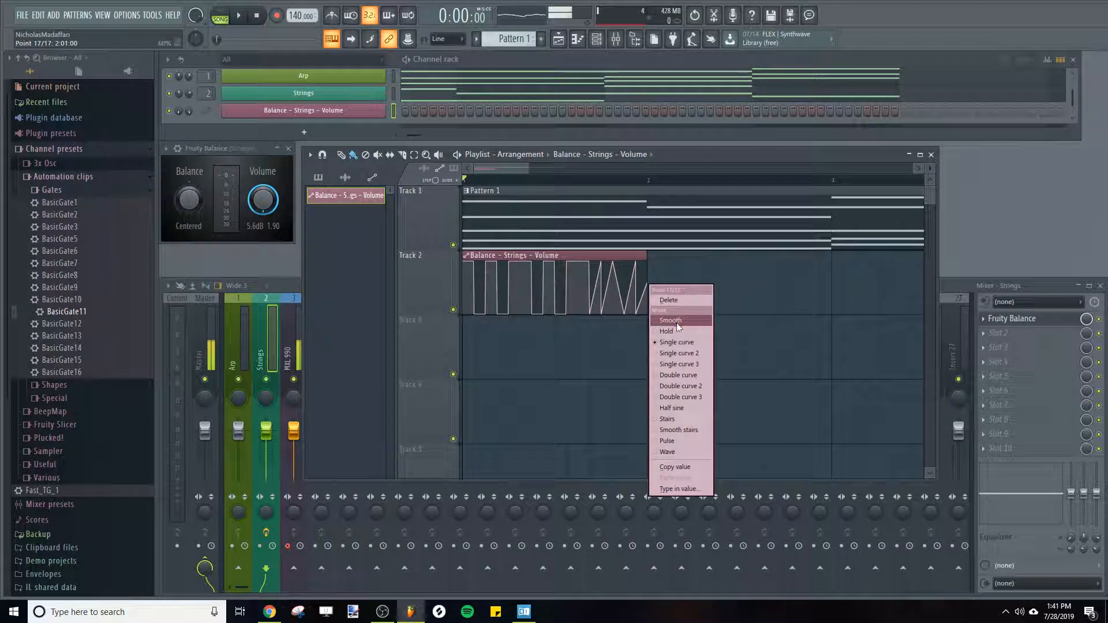
{"action": "left_click", "coordinate": [648, 301]}
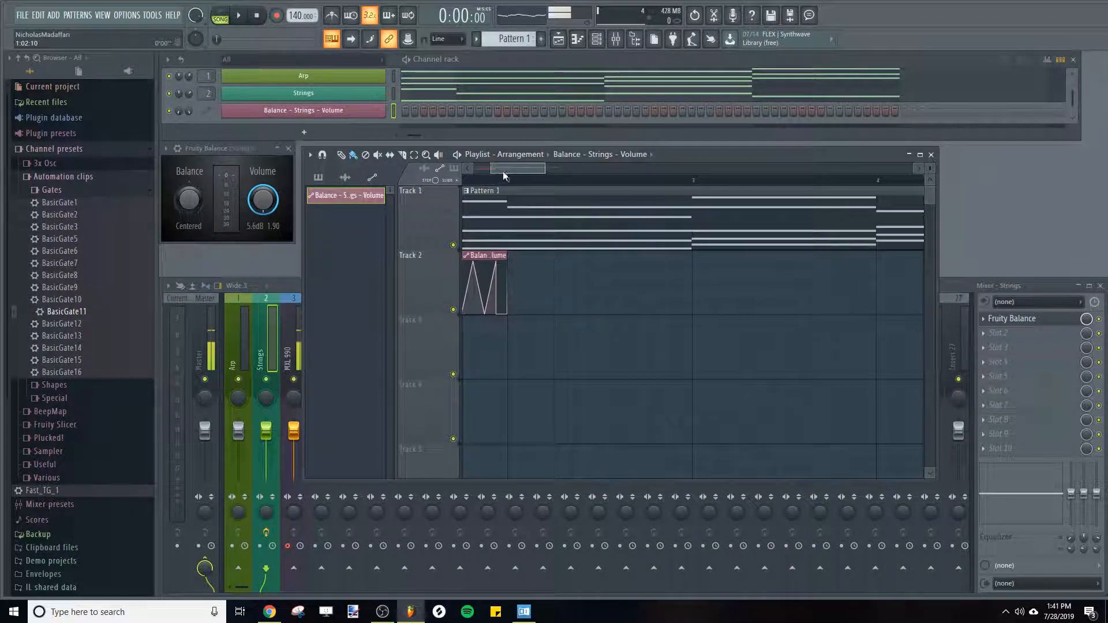
- Audition the new gate pattern from the start and again with bar 1 selected, then clear the time selection
{"action": "key", "text": "space"}
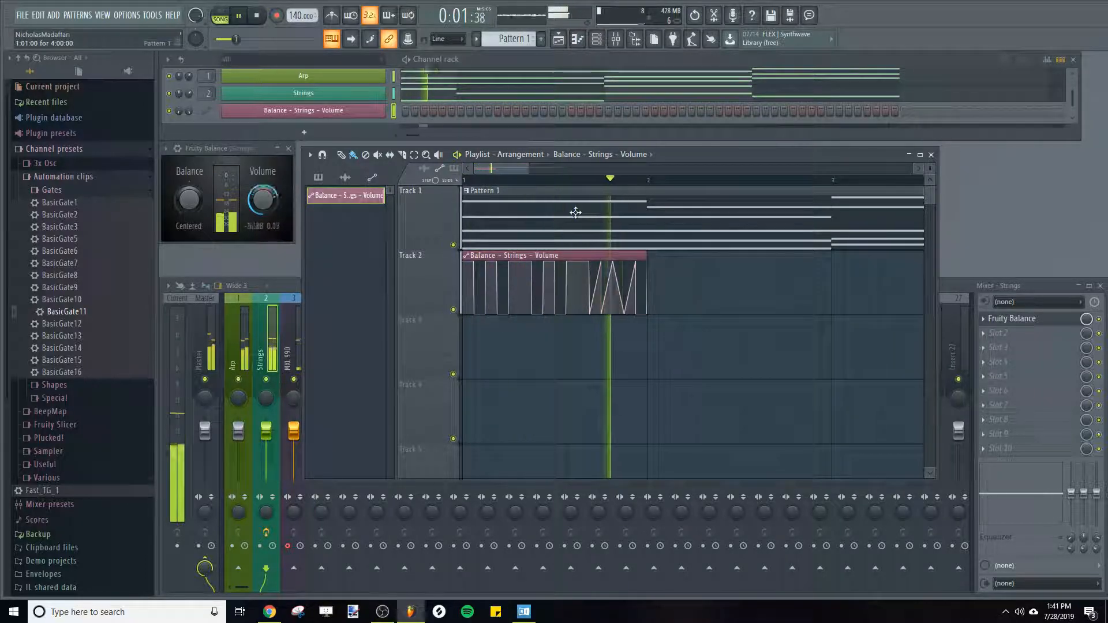
{"action": "key", "text": "space"}
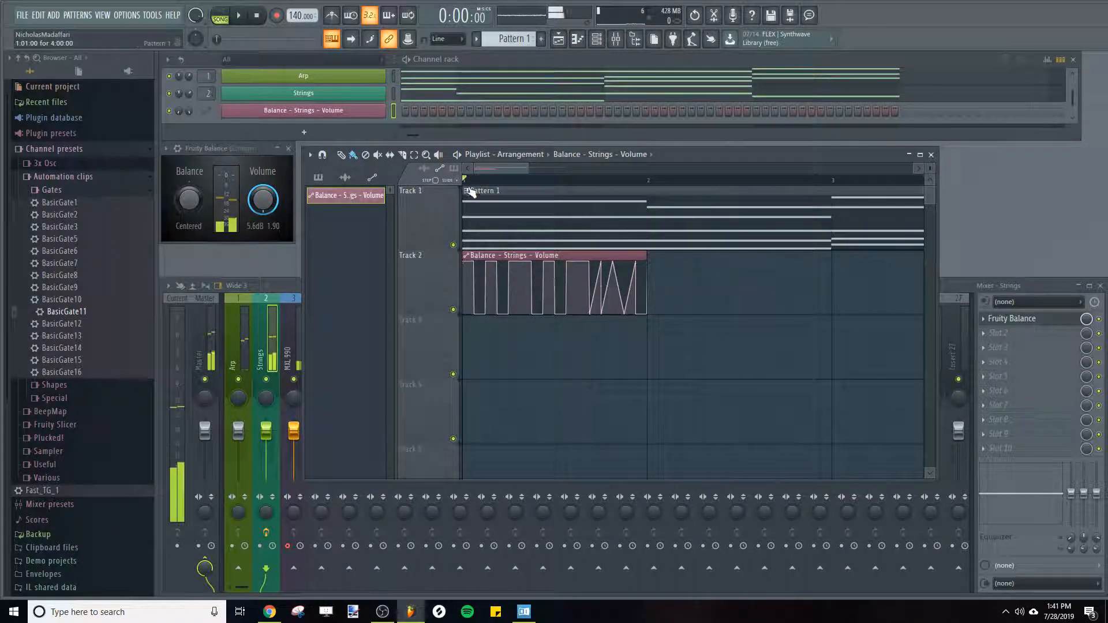
{"action": "left_click_drag", "start_coordinate": [470, 184], "coordinate": [645, 172]}
{"action": "key", "text": "space"}
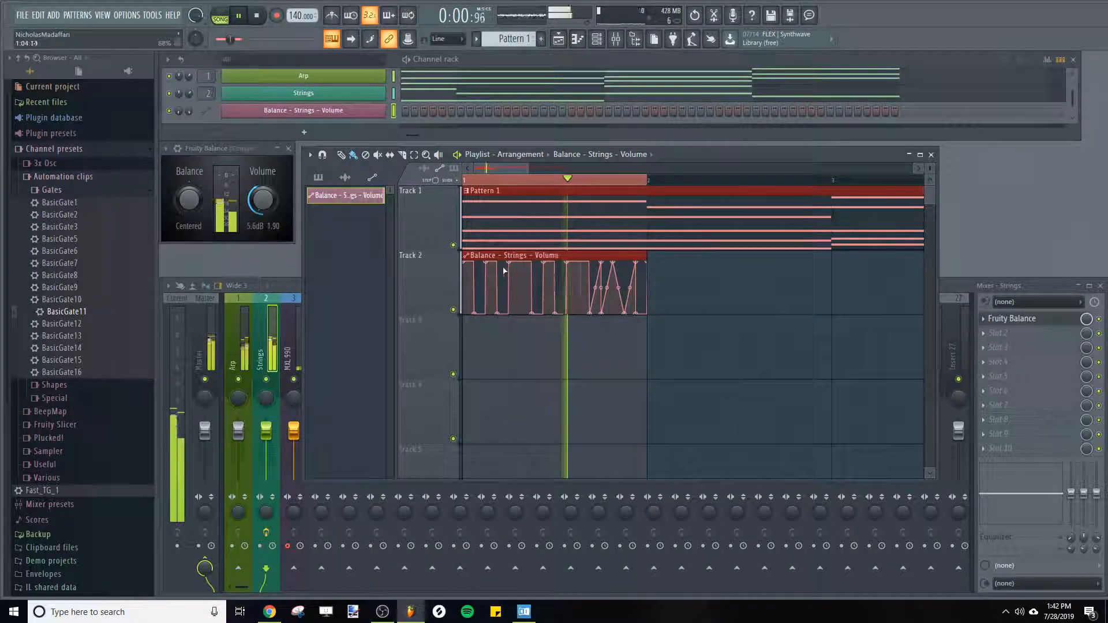
{"action": "key", "text": "space"}
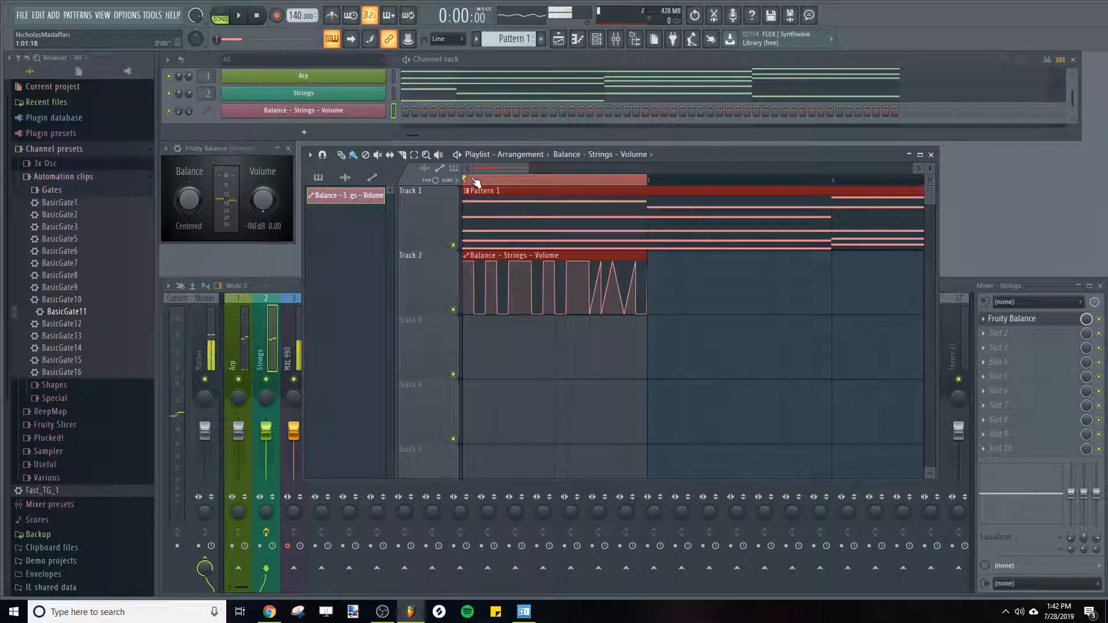
{"action": "left_click", "coordinate": [476, 180]}
- Repeat the one-bar Balance - Strings - Volume clip across bars 2 to 4 on Track 2
{"action": "scroll", "coordinate": [471, 183], "scroll_direction": "down", "scroll_amount": 4}
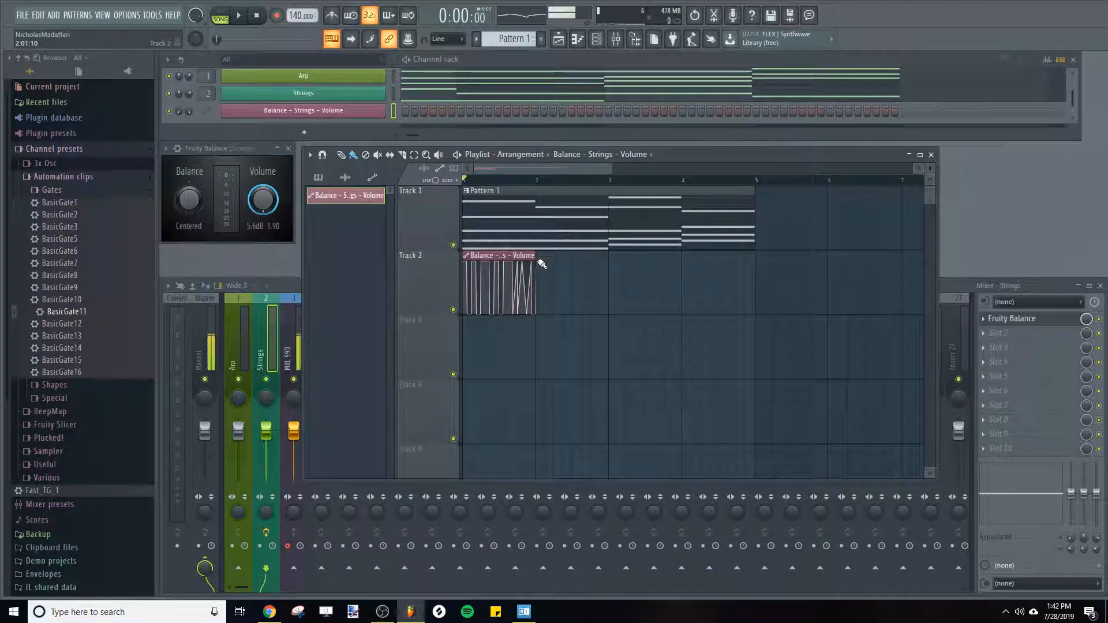
{"action": "left_click_drag", "start_coordinate": [541, 264], "coordinate": [701, 260]}
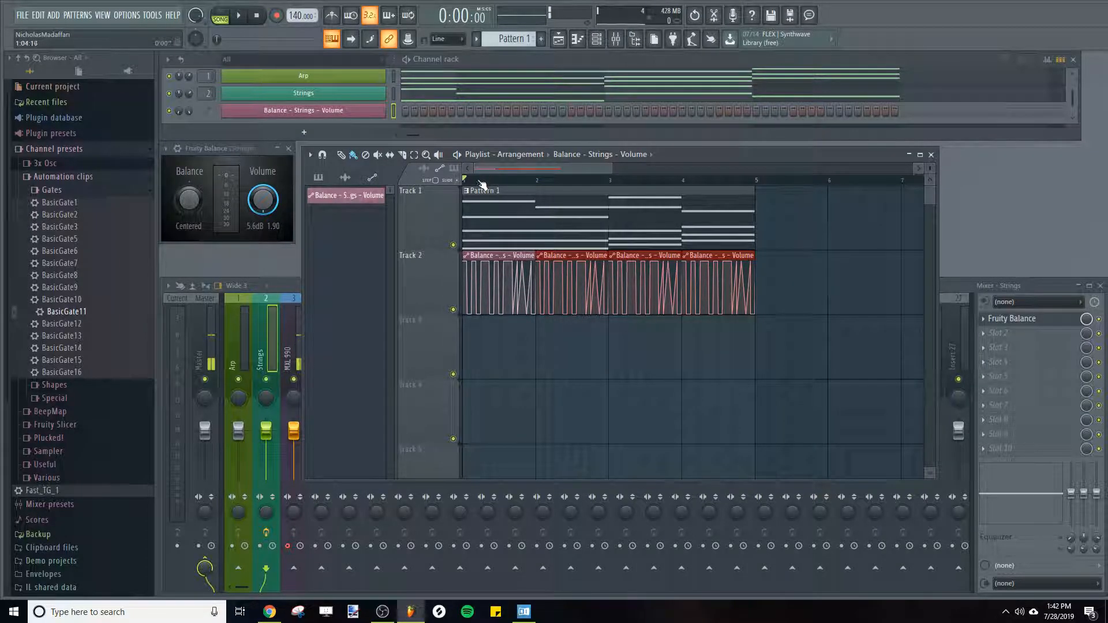
{"action": "scroll", "coordinate": [482, 184], "scroll_direction": "up", "scroll_amount": 3}
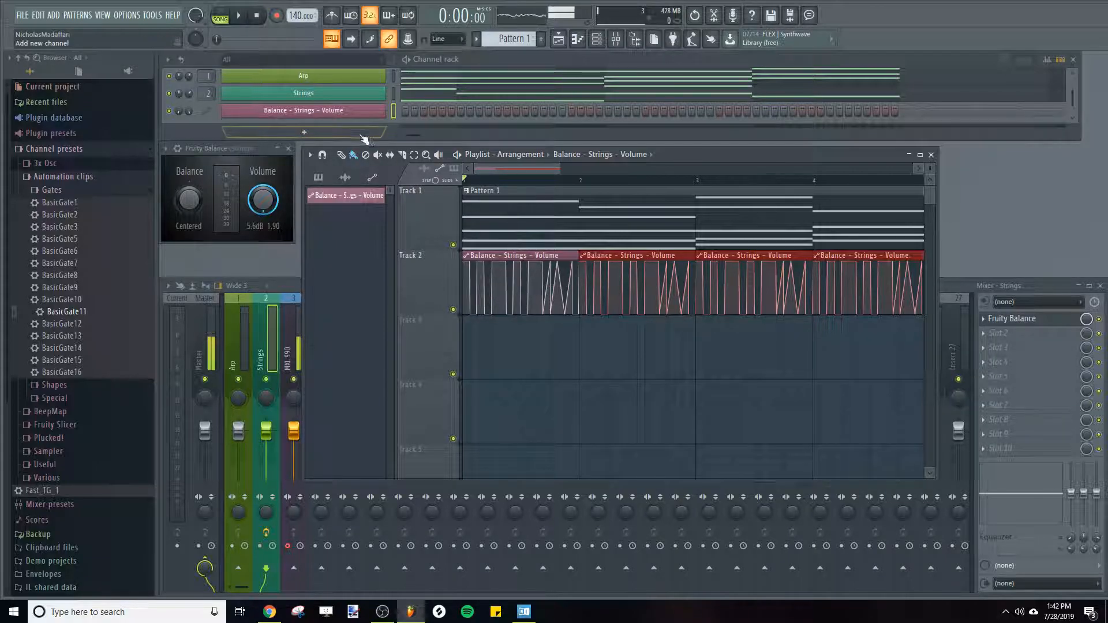
- Save the Balance - Strings - Volume channel state as Fast_TG_2.fst in the Channel presets folder and close the channel settings
{"action": "left_click", "coordinate": [235, 114]}
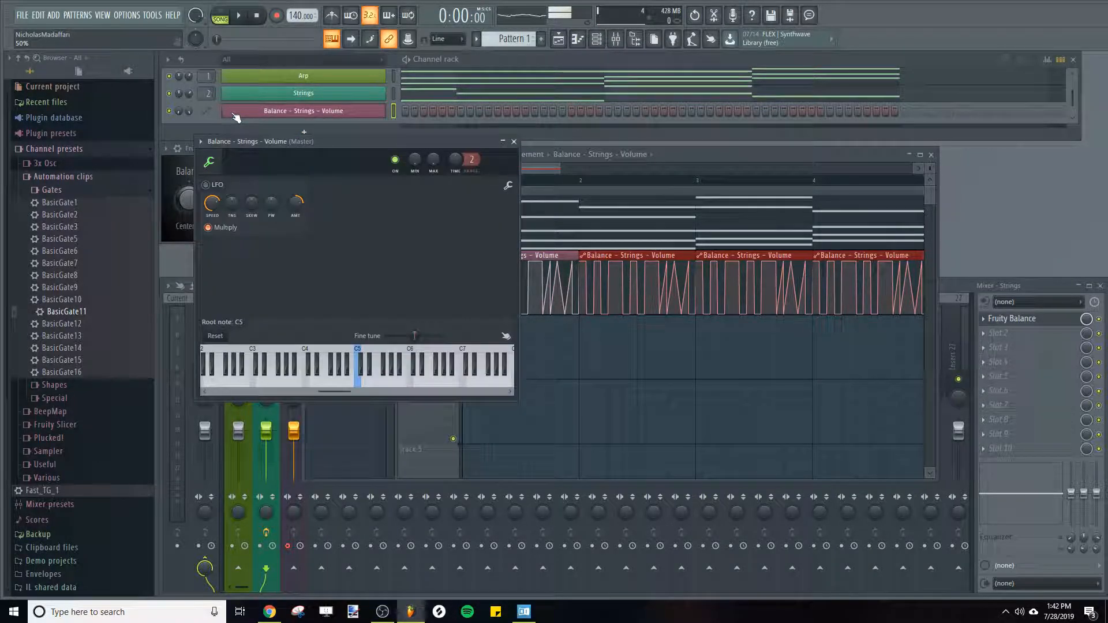
{"action": "left_click_drag", "start_coordinate": [325, 139], "coordinate": [323, 198]}
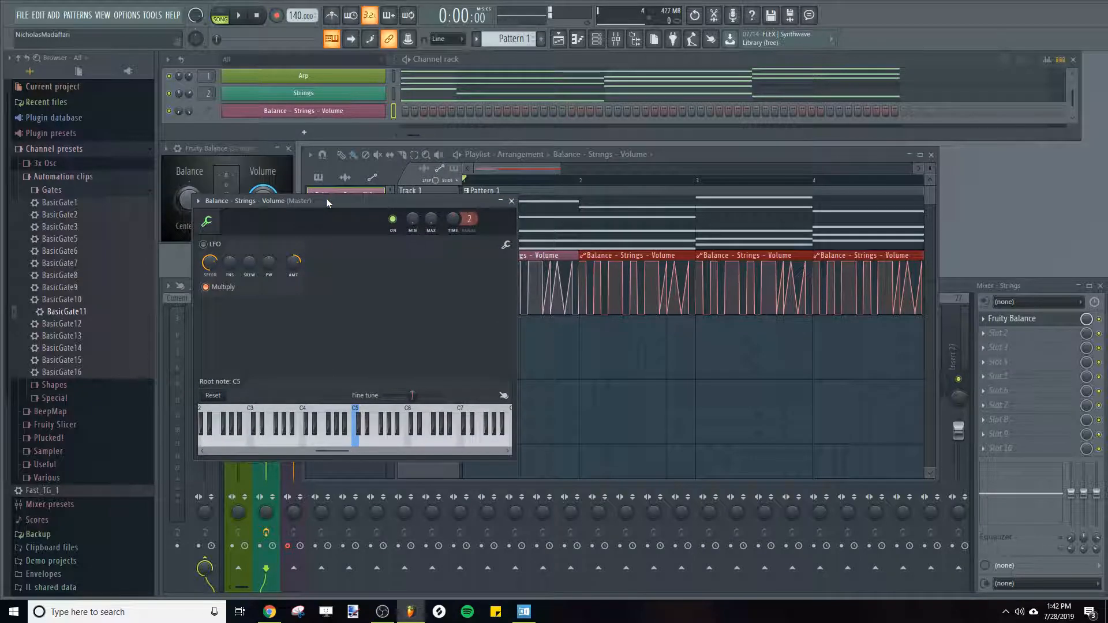
{"action": "left_click", "coordinate": [198, 202]}
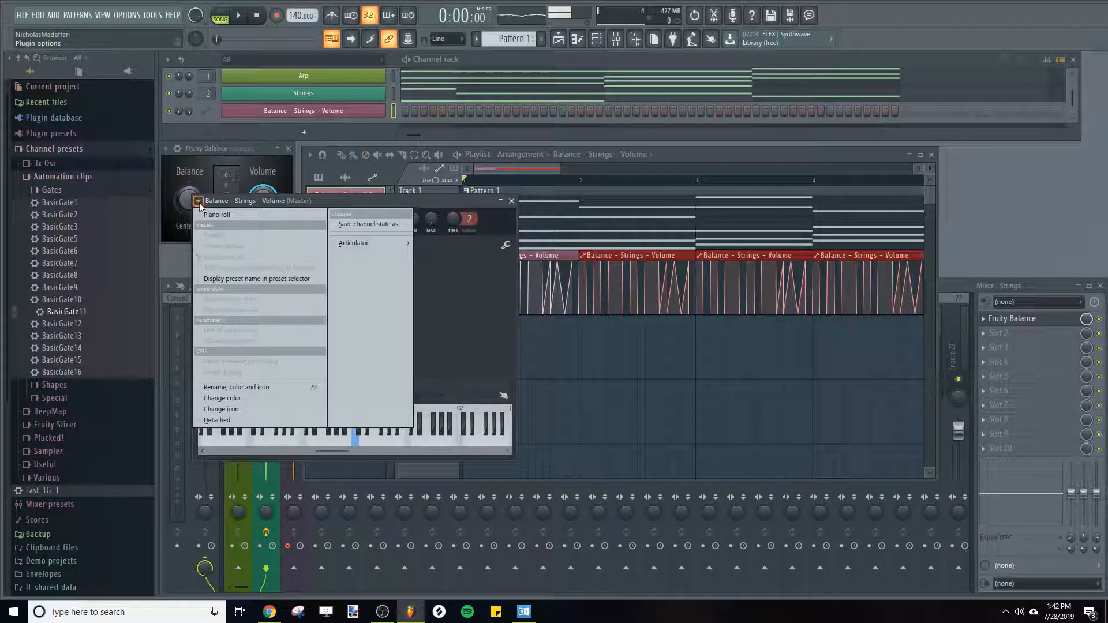
{"action": "left_click", "coordinate": [367, 224]}
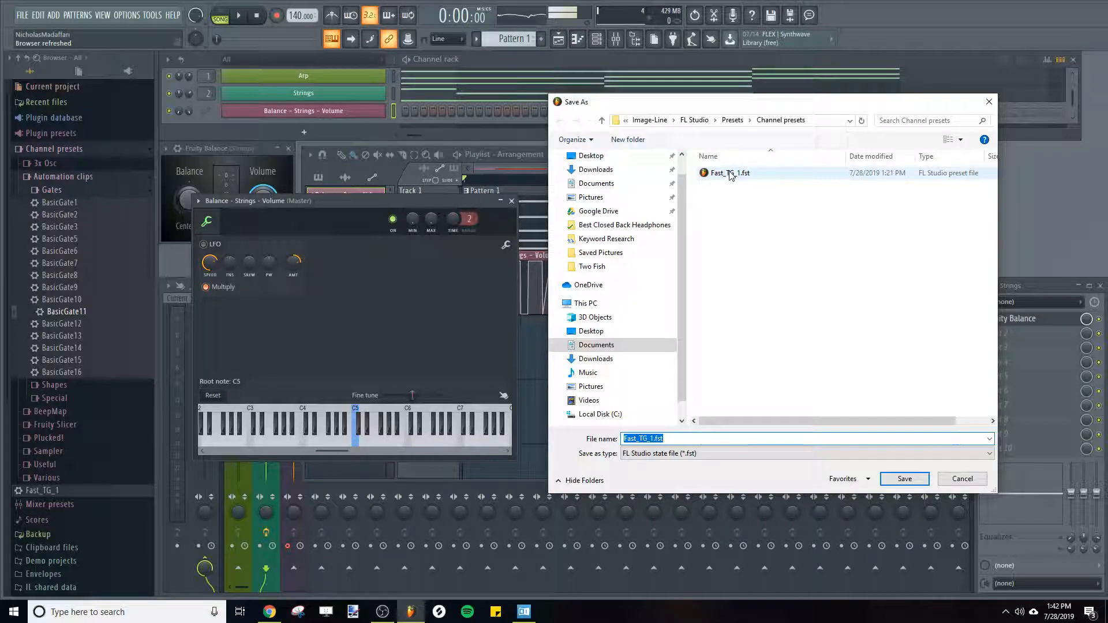
{"action": "left_click", "coordinate": [646, 438]}
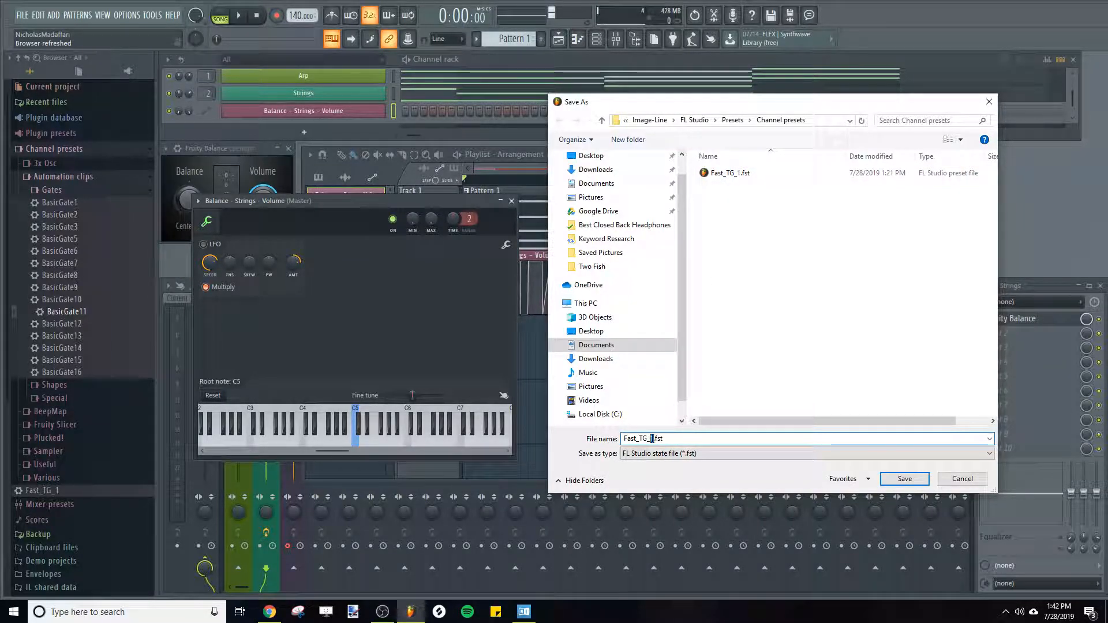
{"action": "type", "text": "2"}
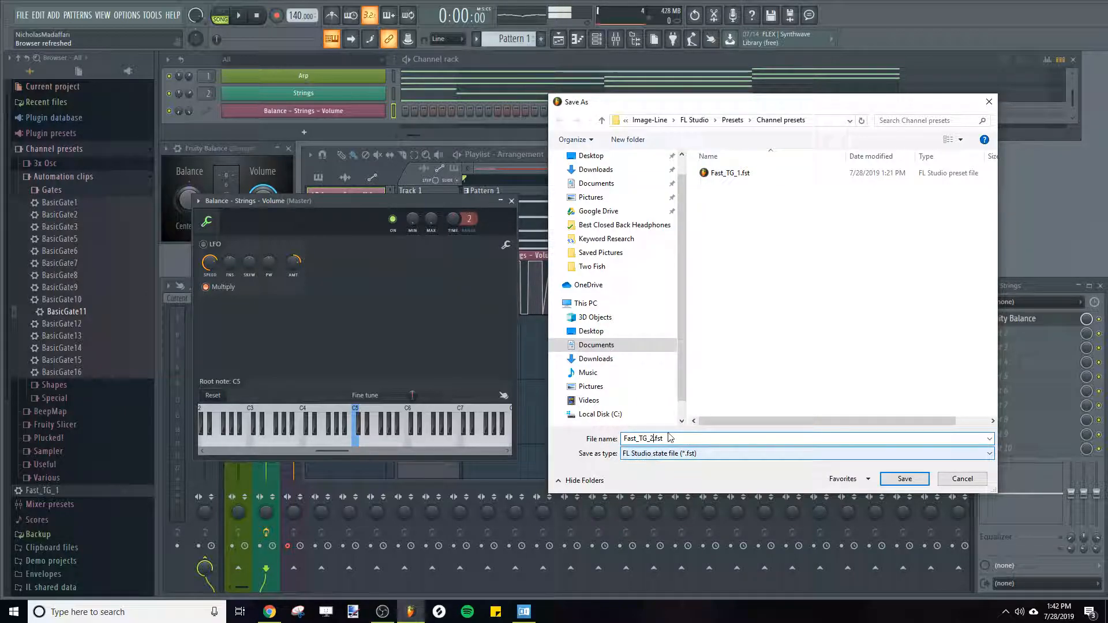
{"action": "left_click", "coordinate": [910, 484]}
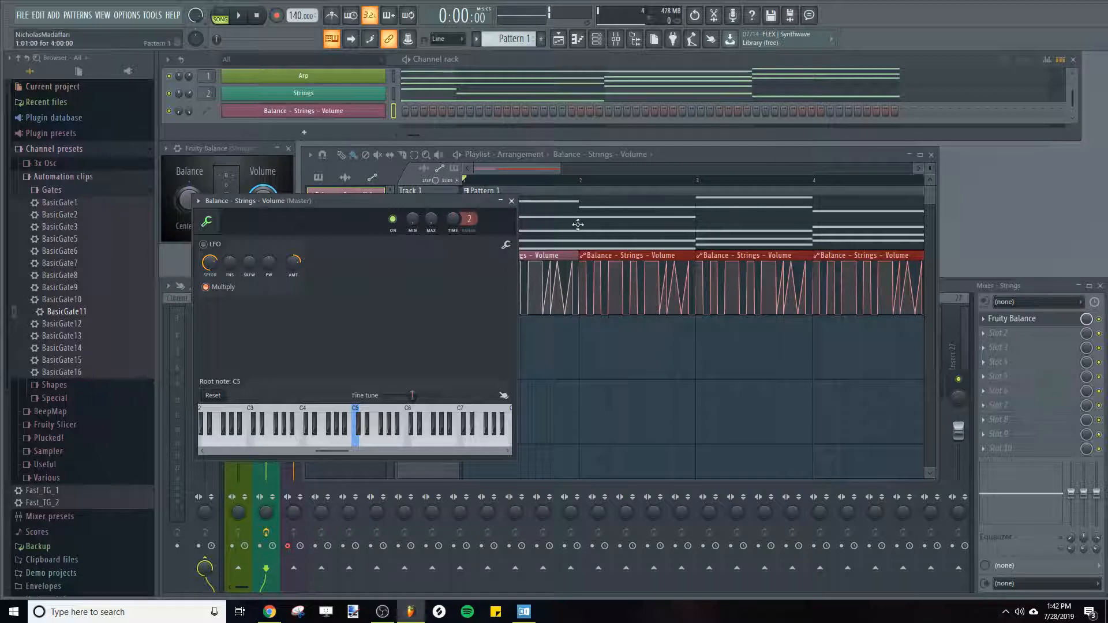
{"action": "left_click", "coordinate": [512, 201]}
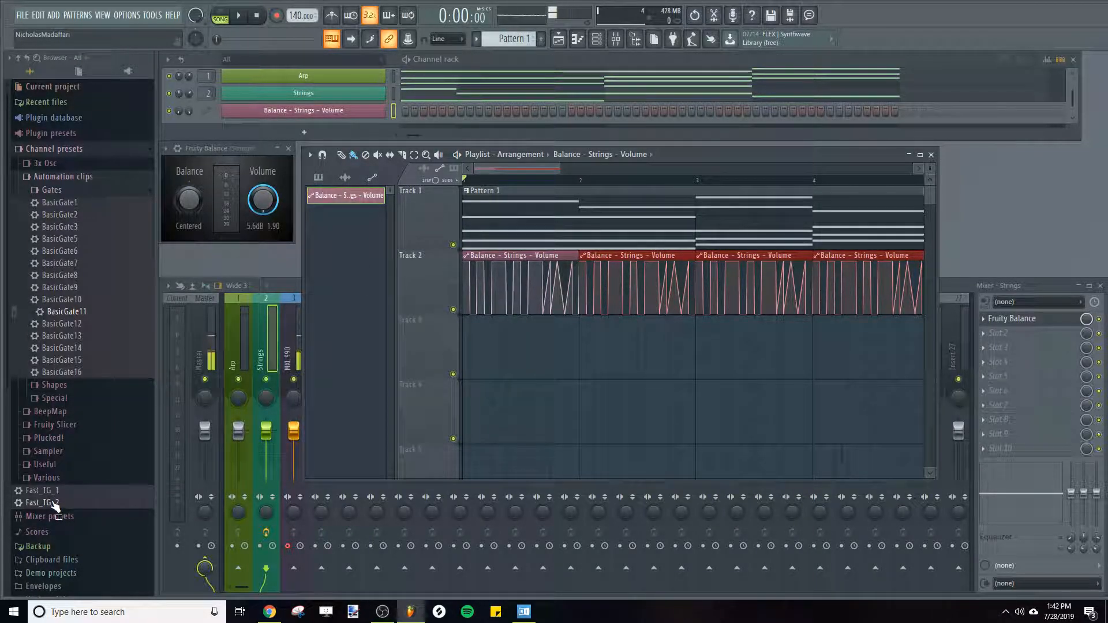
- Reopen the Channel presets folder in the browser and load Fast_TG_2 onto the Balance - Strings - Volume channel
{"action": "left_click", "coordinate": [52, 149]}
{"action": "left_click", "coordinate": [52, 149]}
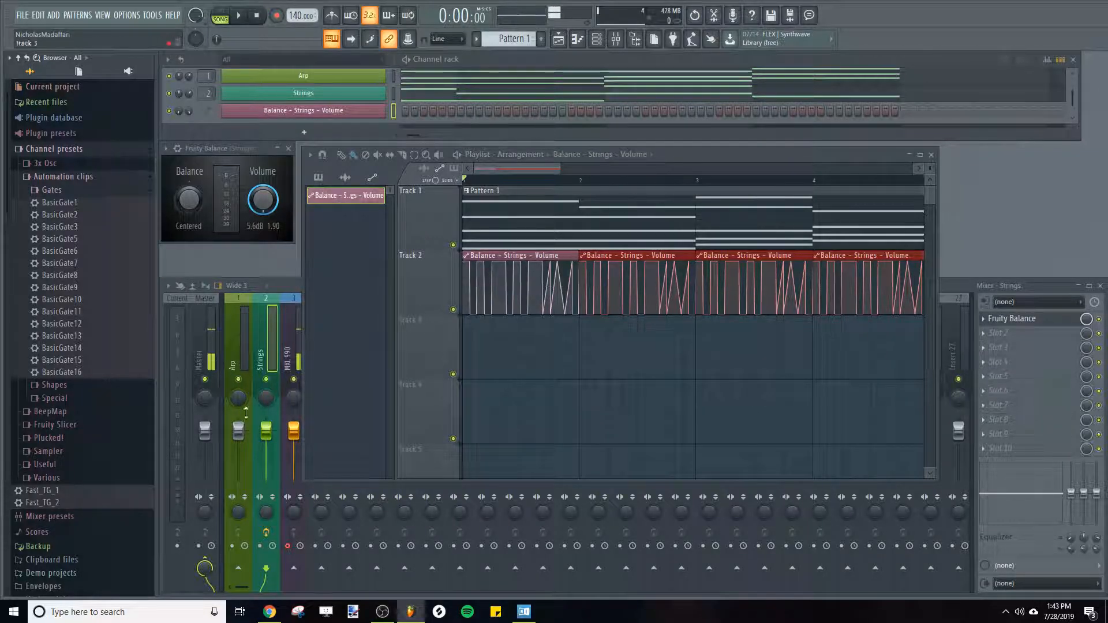
{"action": "left_click_drag", "start_coordinate": [53, 506], "coordinate": [275, 110]}
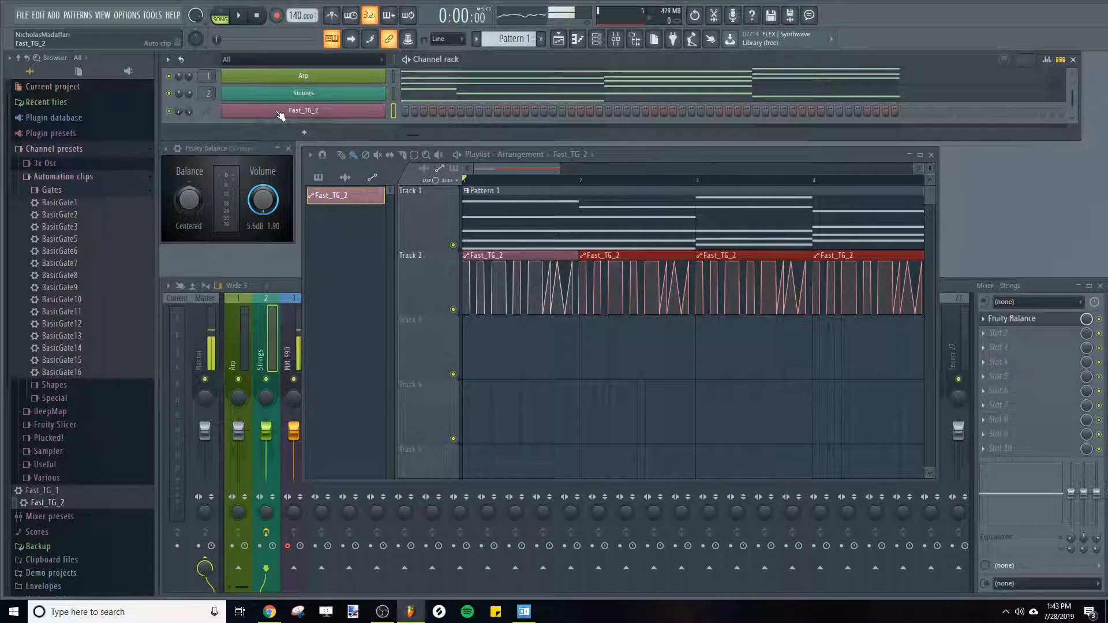
- Delete all Fast_TG_2 clips from Track 2 and remove the Fast_TG_2 channel from the channel rack
{"action": "right_click", "coordinate": [640, 297]}
{"action": "right_click", "coordinate": [750, 288]}
{"action": "right_click", "coordinate": [852, 279]}
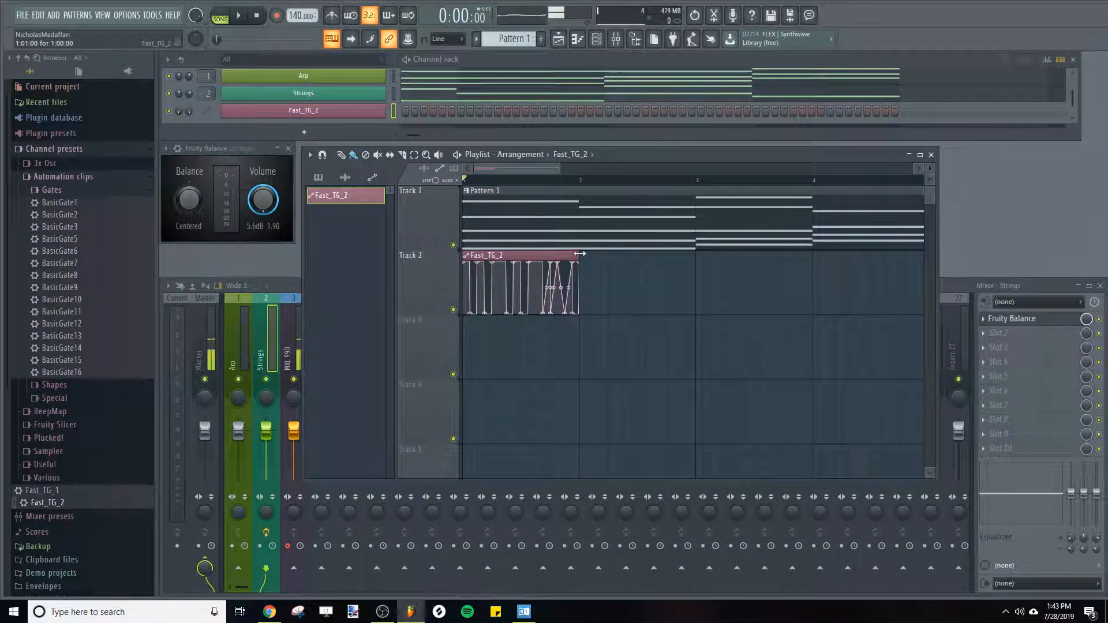
{"action": "right_click", "coordinate": [548, 286]}
{"action": "right_click", "coordinate": [353, 109]}
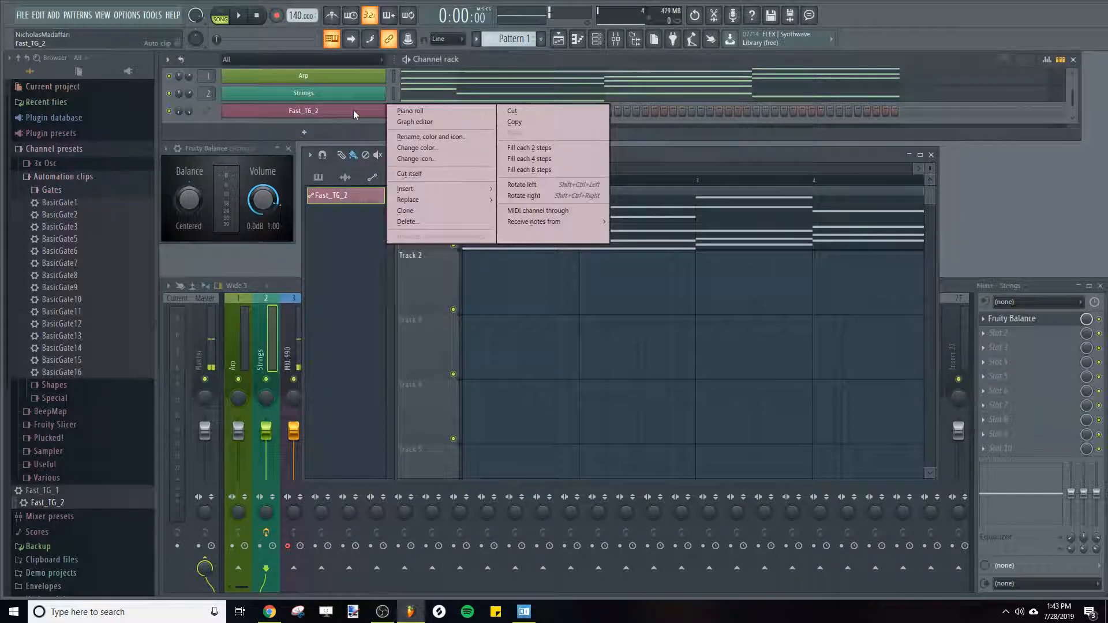
{"action": "left_click", "coordinate": [413, 220]}
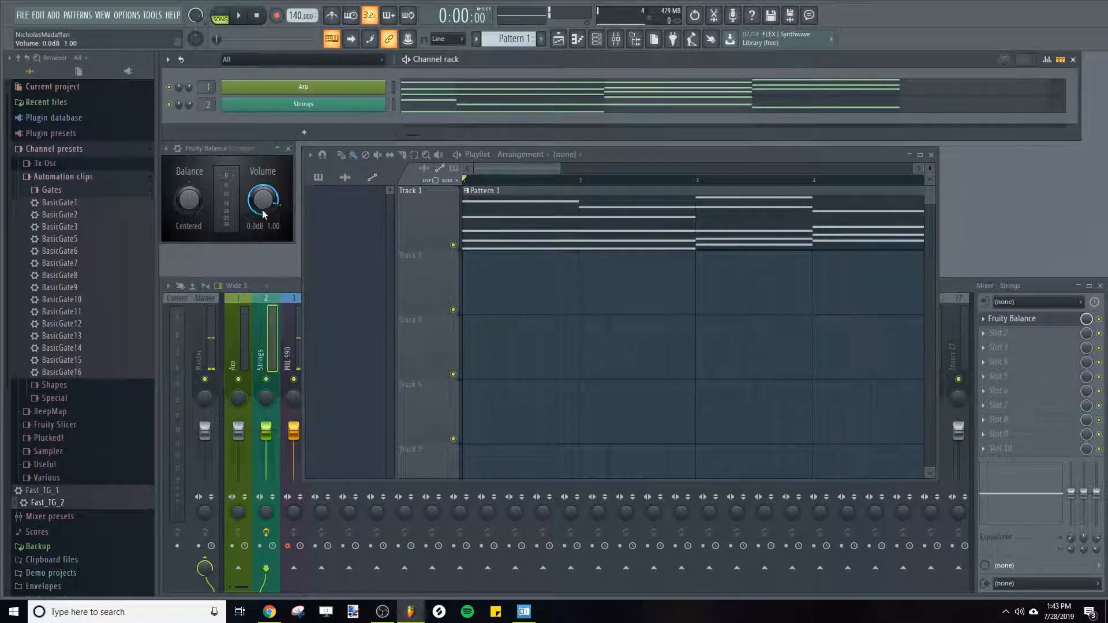
- Create an automation clip for the Fruity Balance Volume and load the Fast_TG_2 preset onto its channel
{"action": "right_click", "coordinate": [266, 201]}
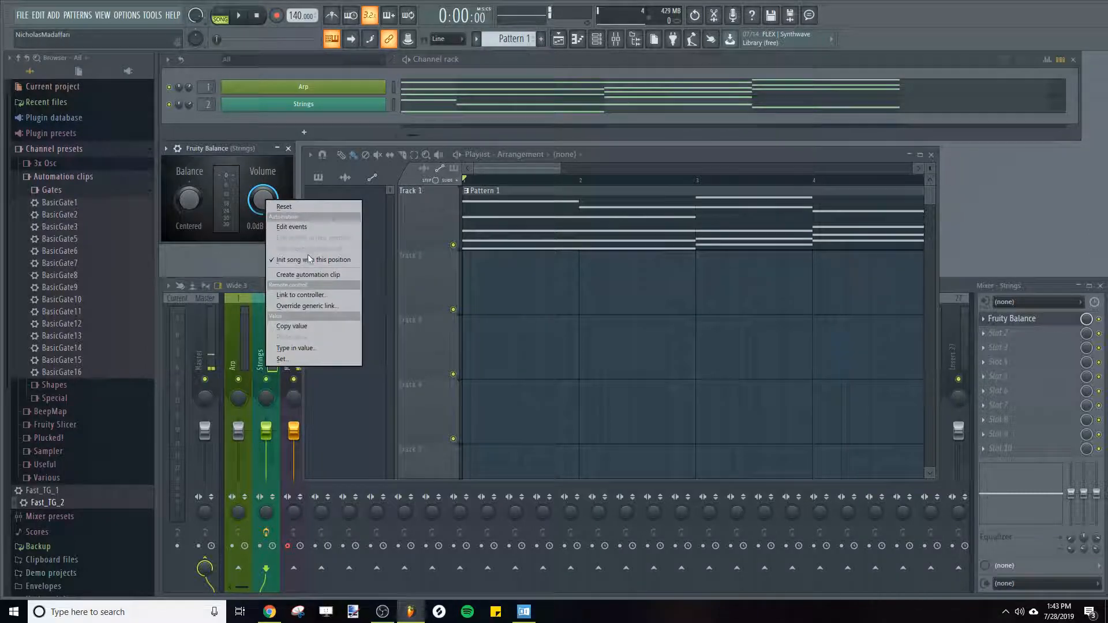
{"action": "left_click", "coordinate": [307, 274]}
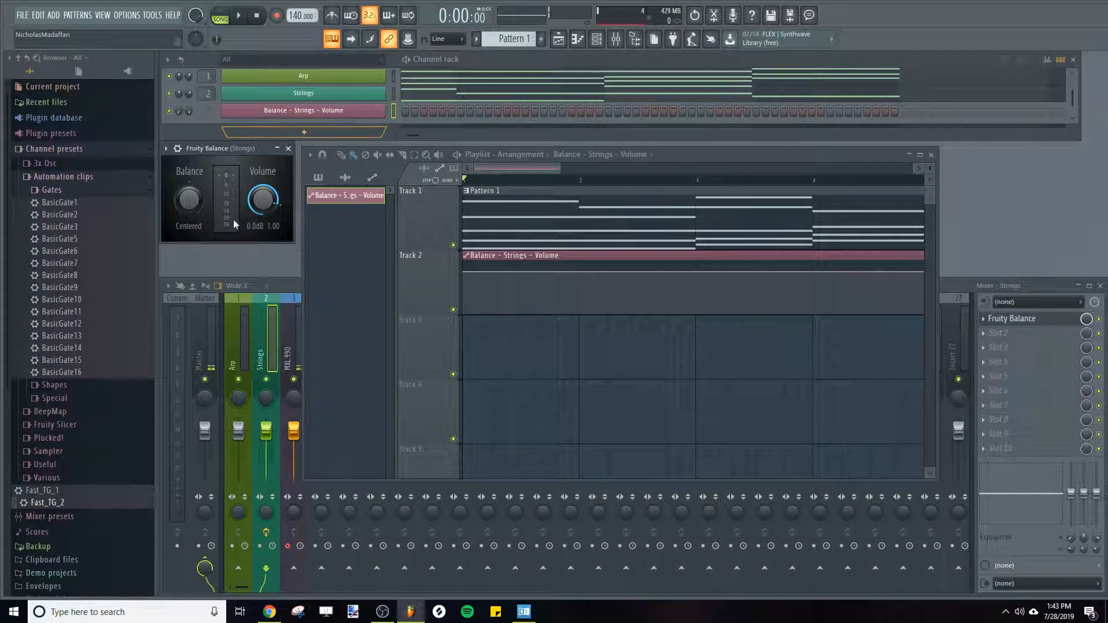
{"action": "left_click_drag", "start_coordinate": [43, 503], "coordinate": [313, 109]}
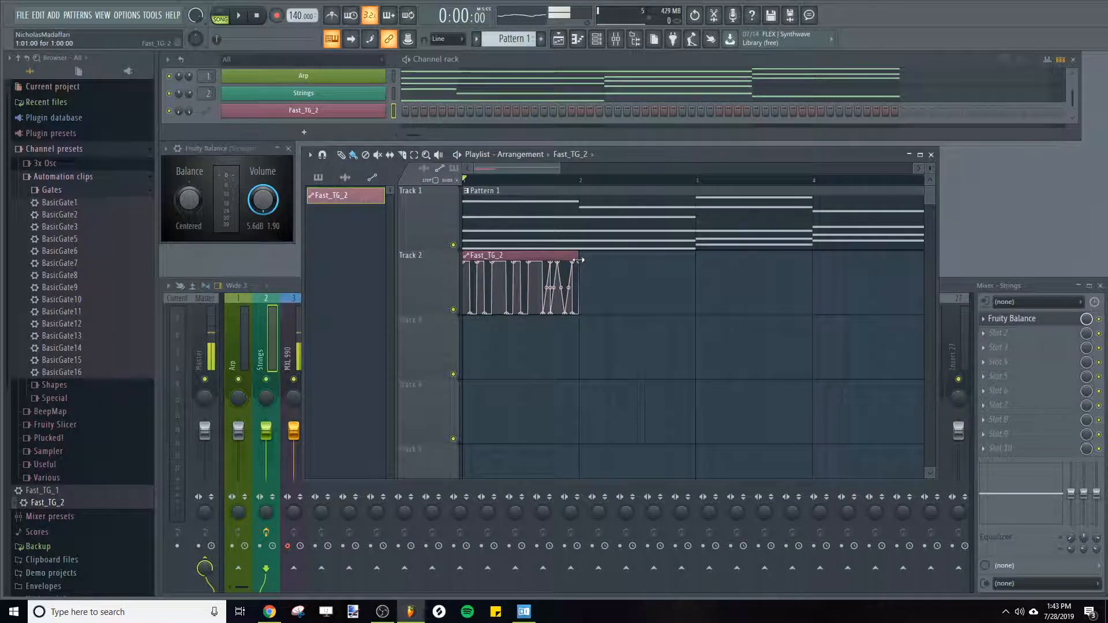
- Repeat the Fast_TG_2 clip across bars 2 to 4 on Track 2 to match the length of Pattern 1
{"action": "left_click_drag", "start_coordinate": [586, 257], "coordinate": [774, 254]}
{"action": "scroll", "coordinate": [690, 190], "scroll_direction": "down", "scroll_amount": 3}
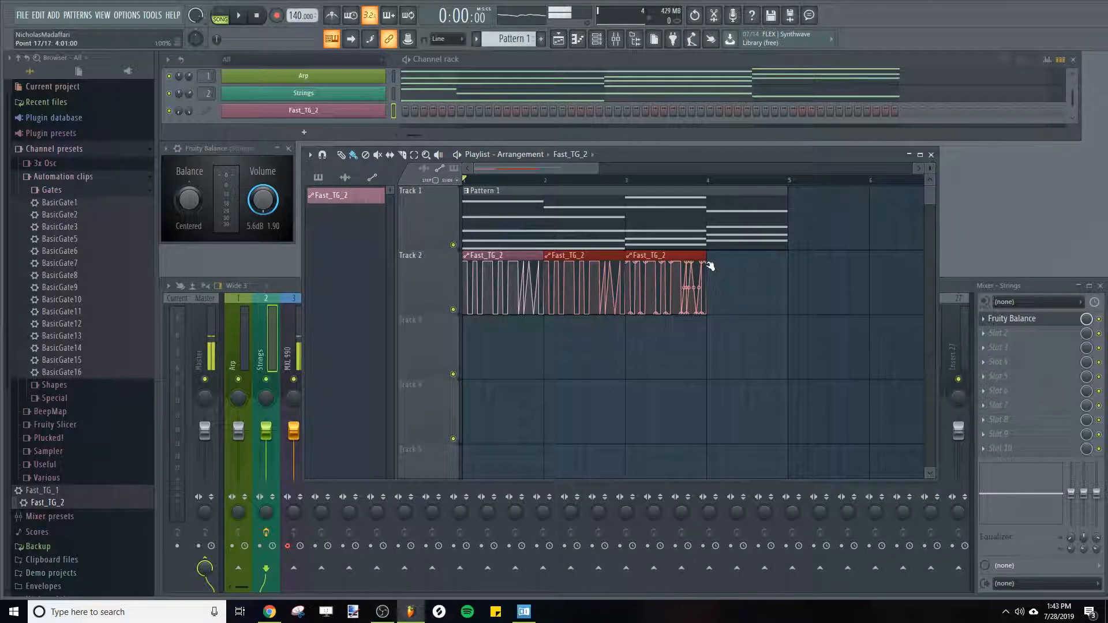
{"action": "left_click", "coordinate": [709, 264]}
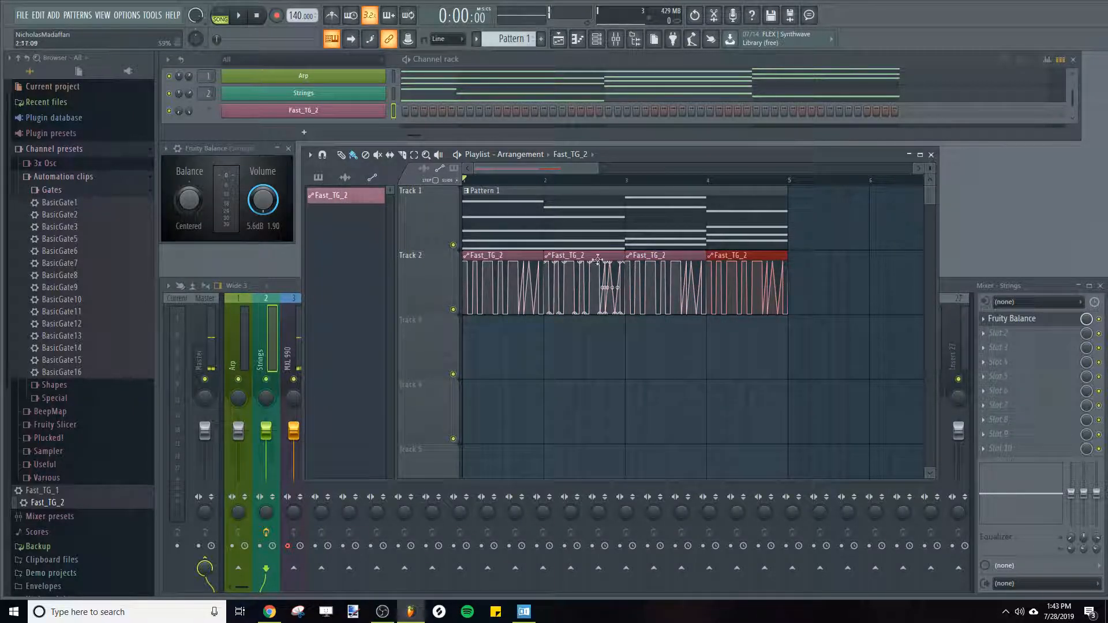
{"action": "scroll", "coordinate": [487, 181], "scroll_direction": "down", "scroll_amount": 2}
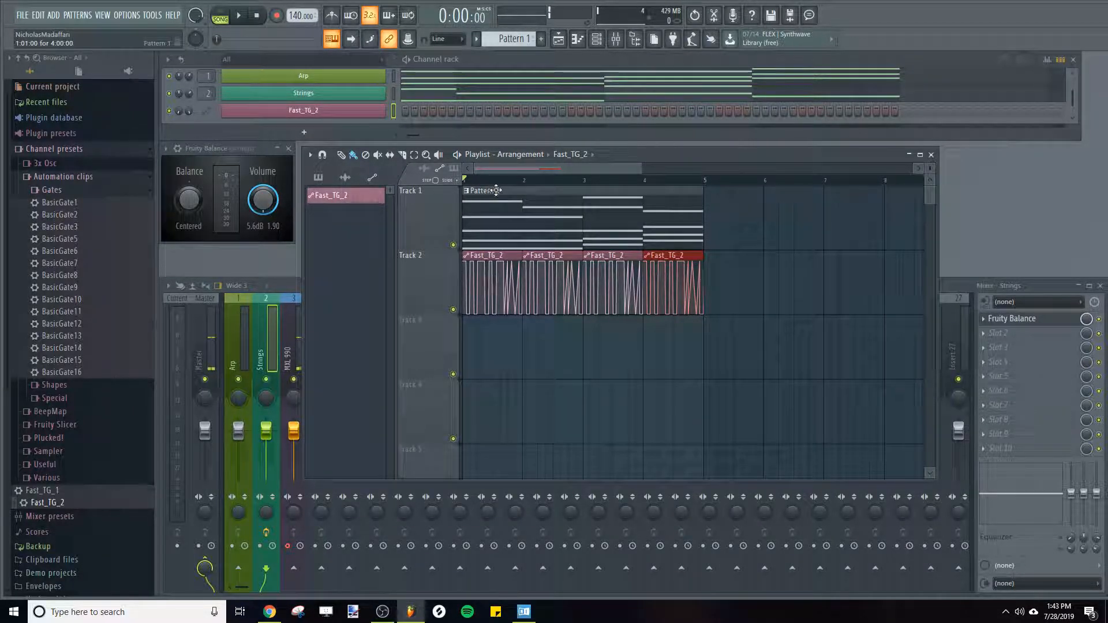
{"action": "scroll", "coordinate": [487, 184], "scroll_direction": "up", "scroll_amount": 2}
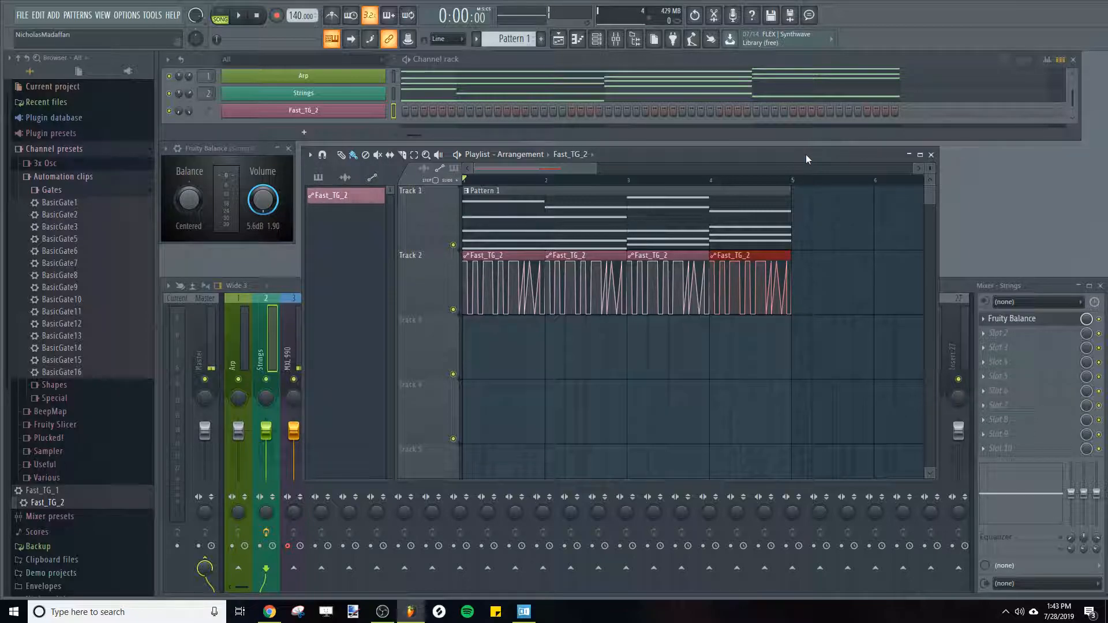
{"action": "left_click_drag", "start_coordinate": [805, 154], "coordinate": [799, 149]}
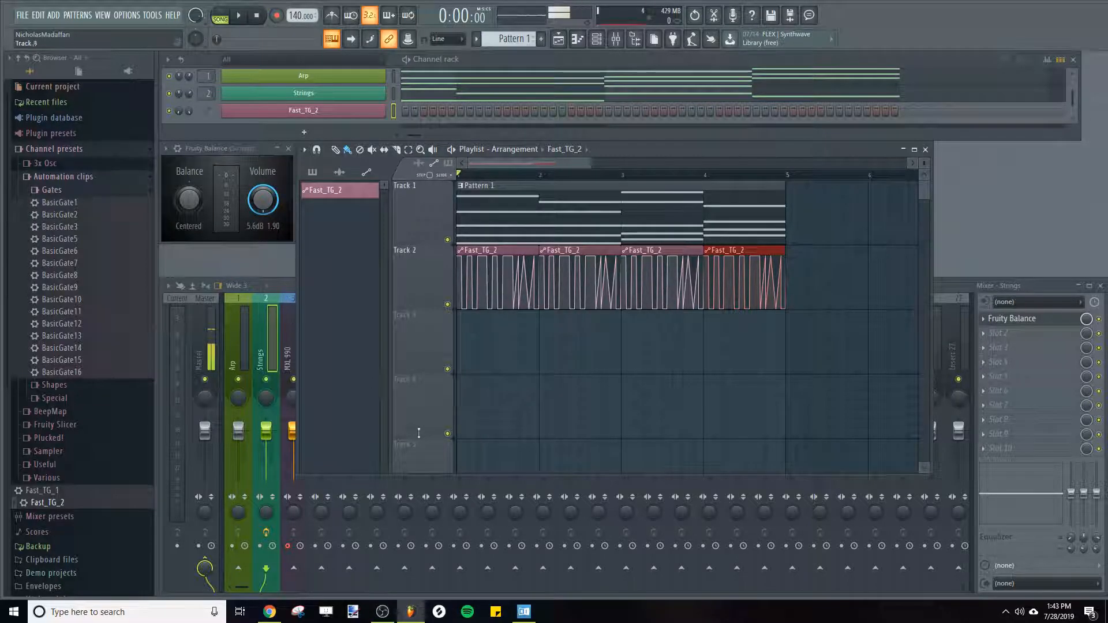
{"action": "left_click", "coordinate": [385, 616]}
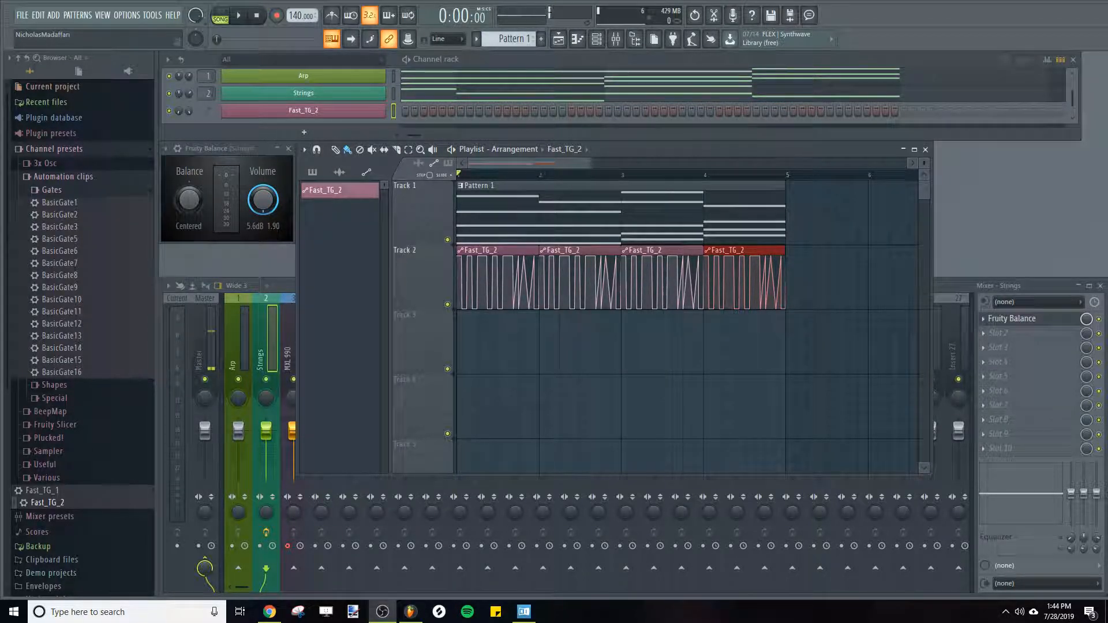